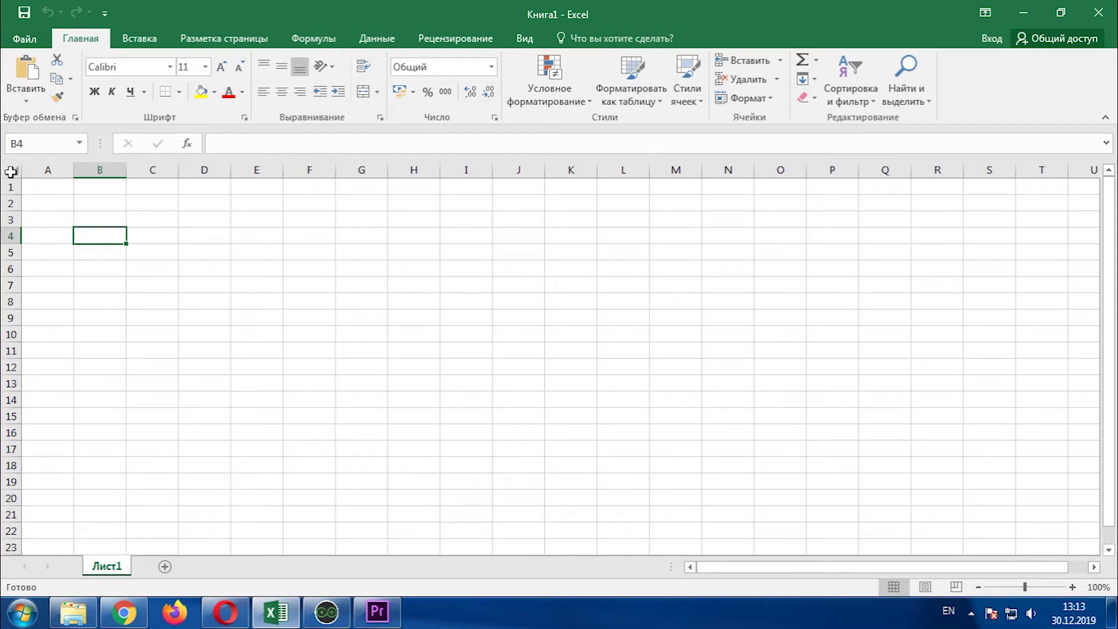
Practise mouse selection of rows 1–14, columns G–H and E–O, a row, and cell blocks
drag(7, 187, 3, 443)
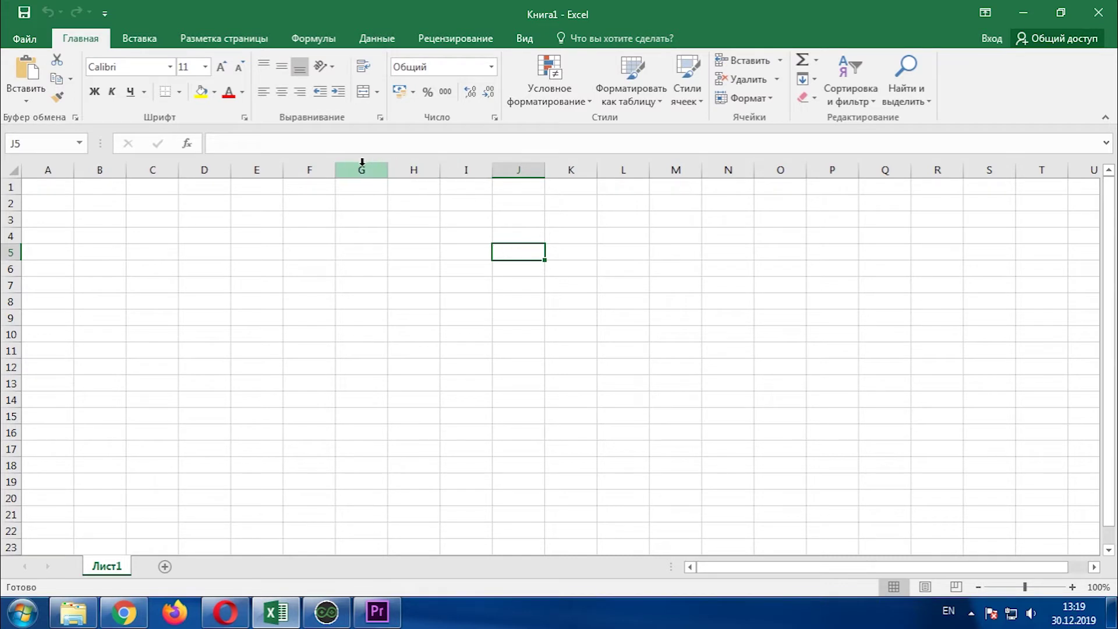
drag(365, 169, 429, 171)
click(466, 205)
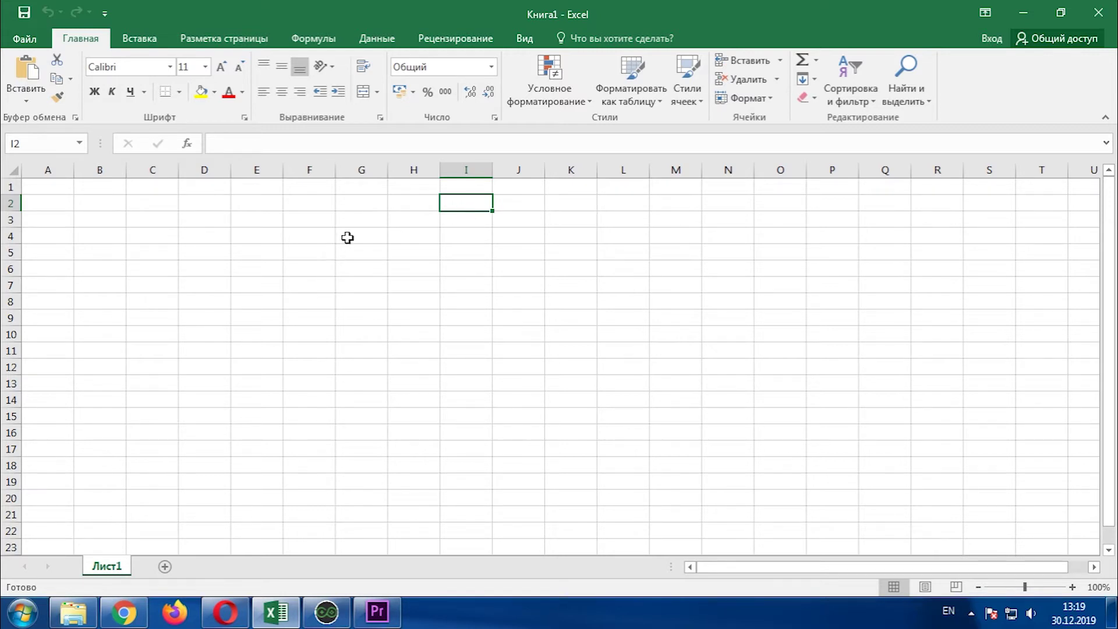
click(121, 286)
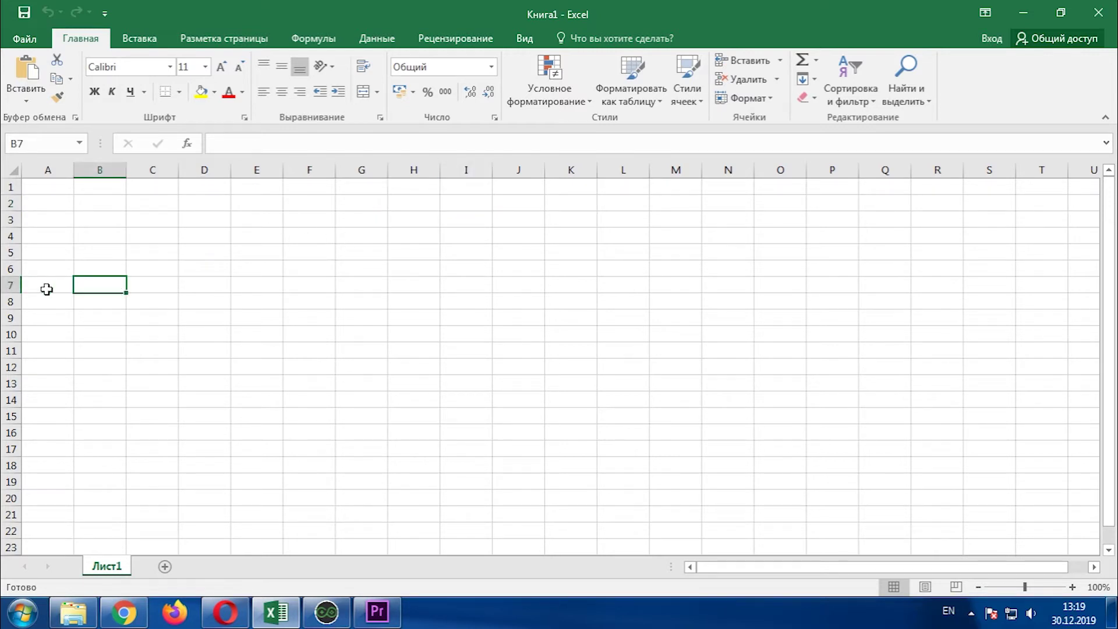
click(4, 284)
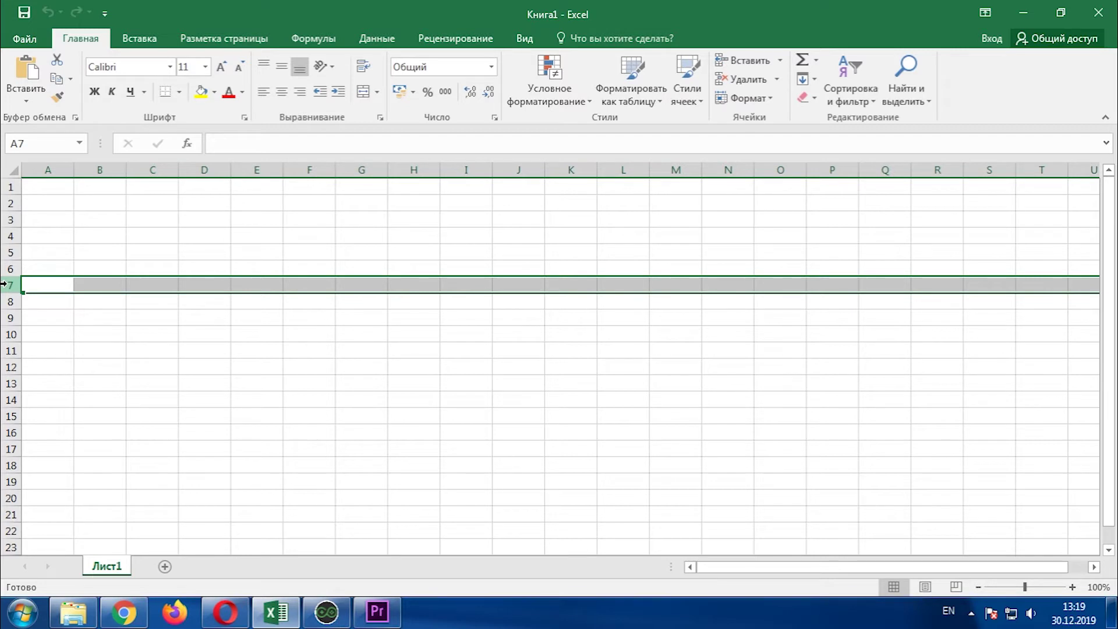
click(260, 220)
click(258, 169)
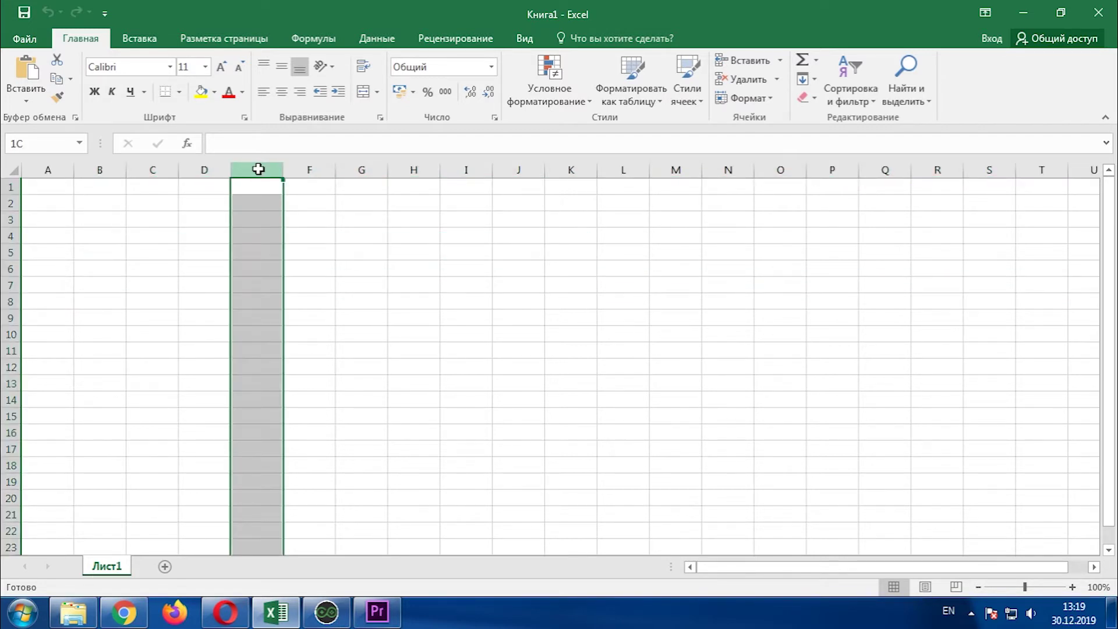
drag(258, 168, 781, 164)
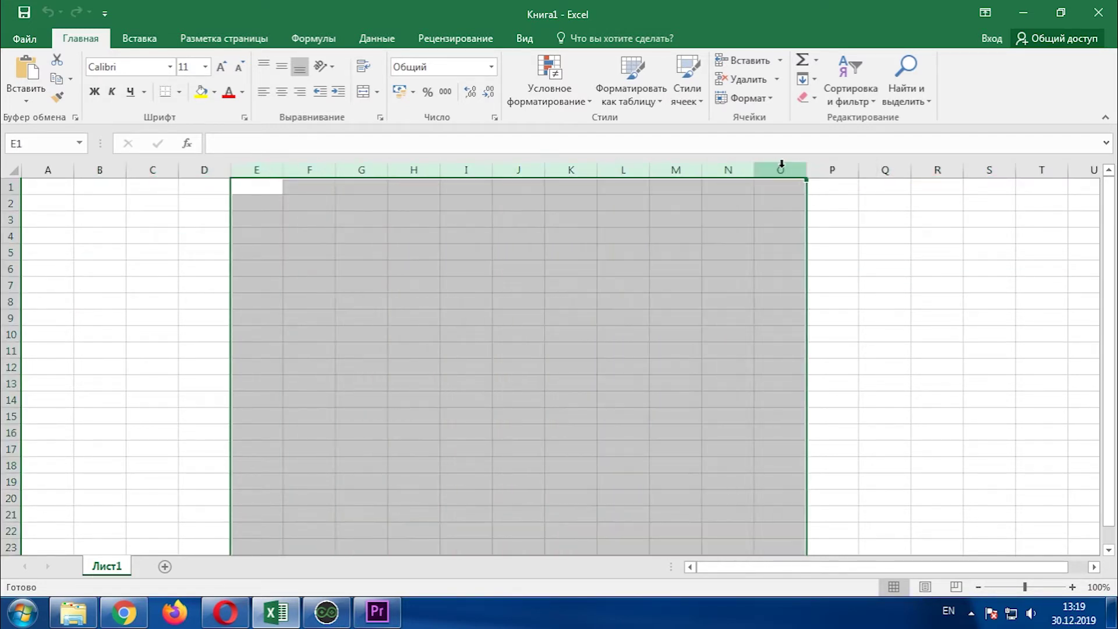
drag(153, 269, 360, 432)
click(35, 326)
drag(7, 252, 12, 502)
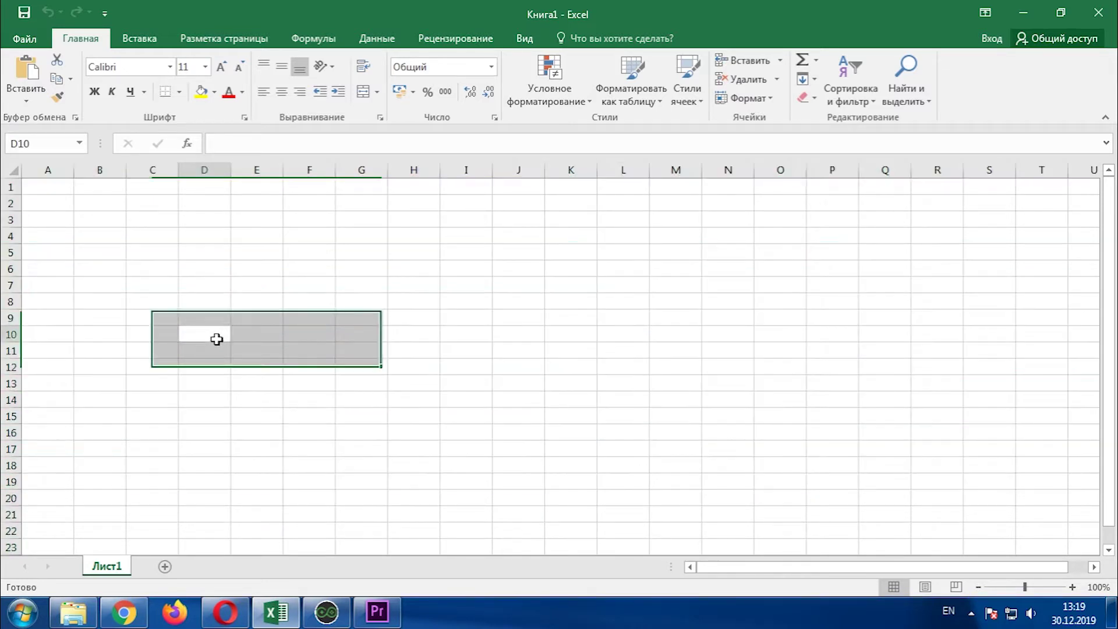
click(217, 339)
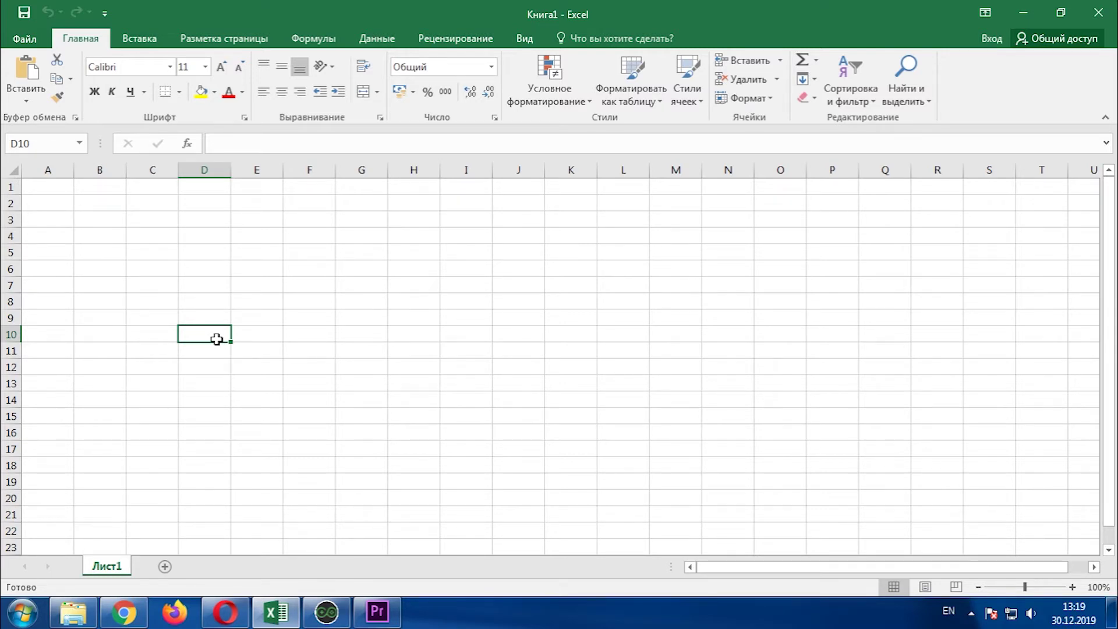
Select whole columns G, P and K with Ctrl+Space from a cell in each
click(378, 282)
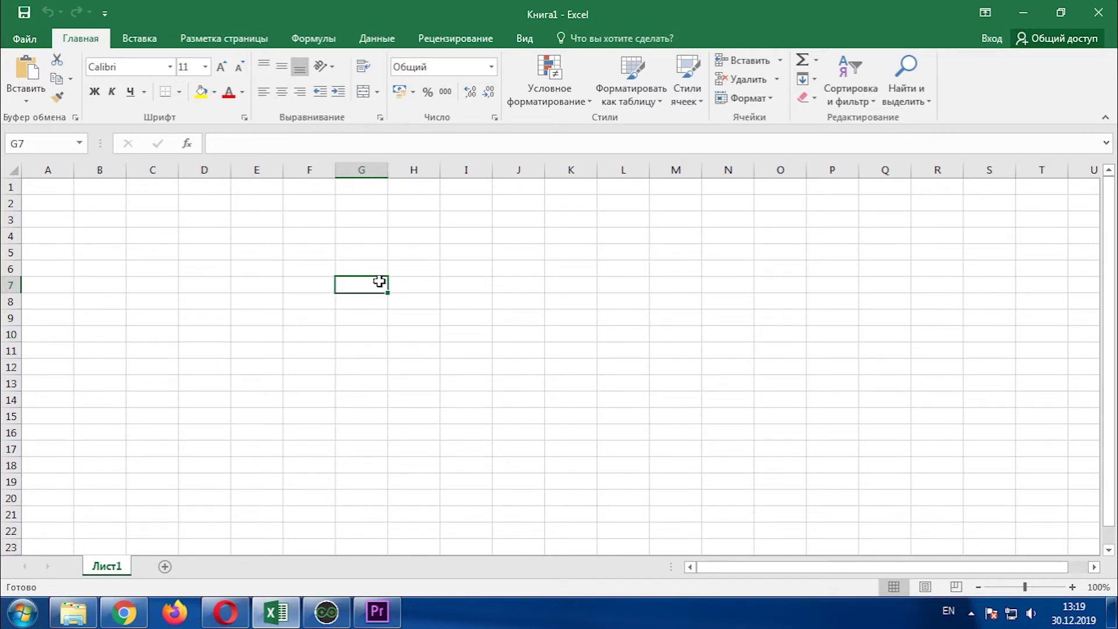
key(ctrl+space)
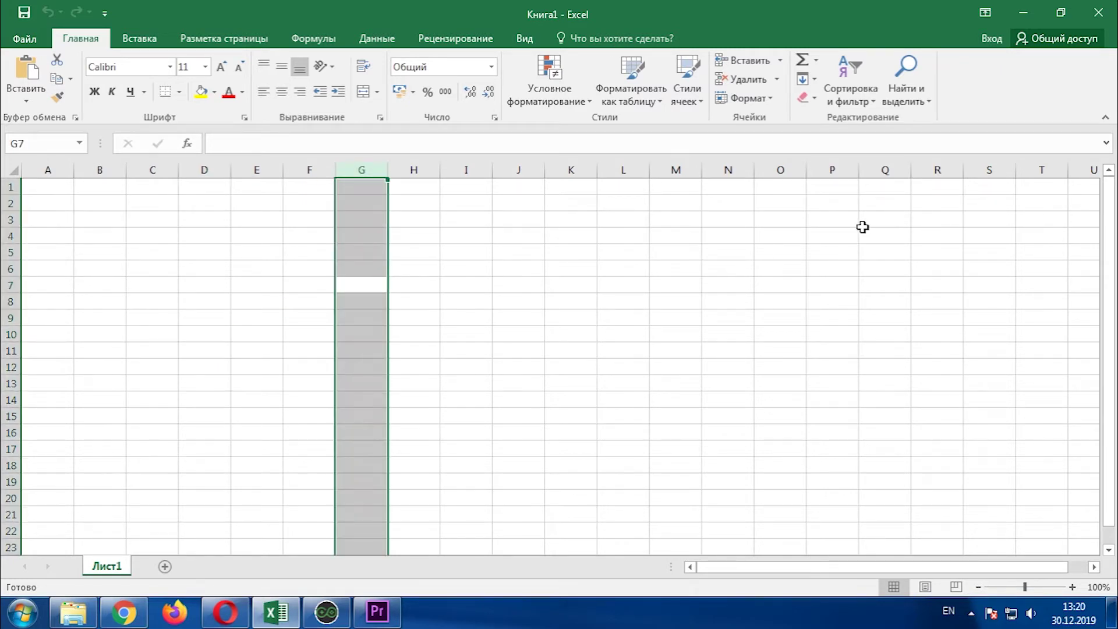
click(831, 239)
key(ctrl+space)
click(550, 311)
key(ctrl+space)
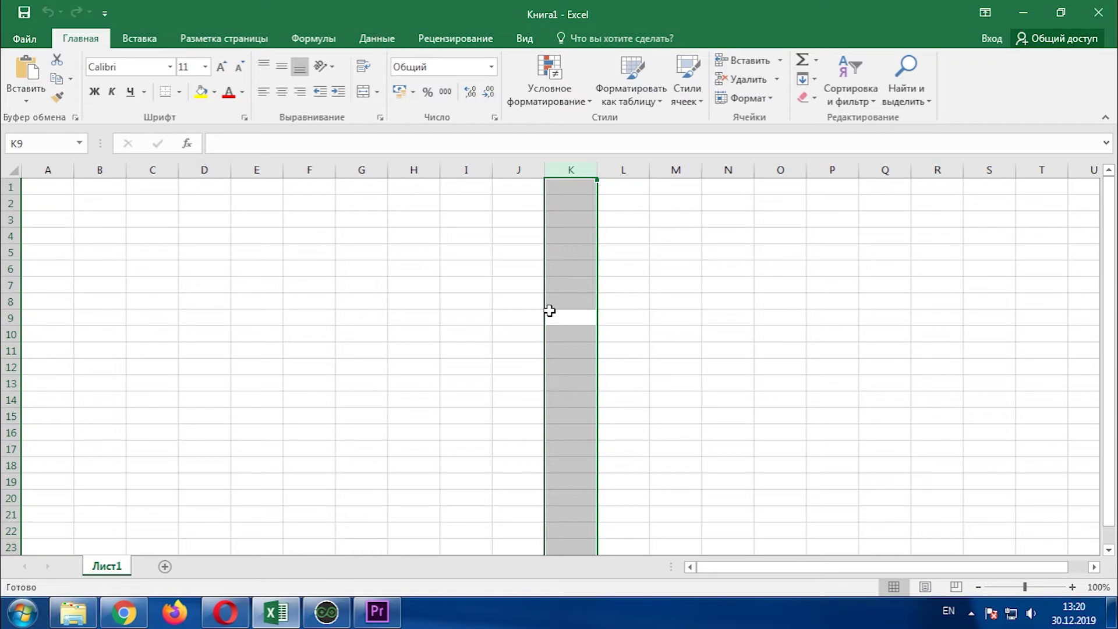
Select whole rows 7, 4–14 and 11 with Shift+Space
click(474, 289)
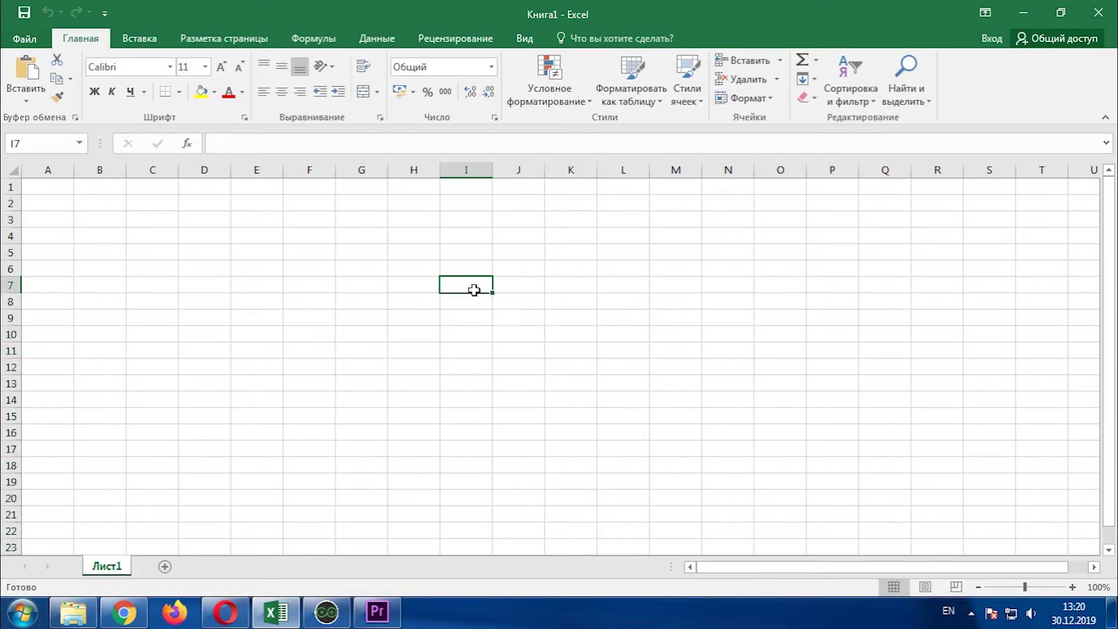
key(shift+space)
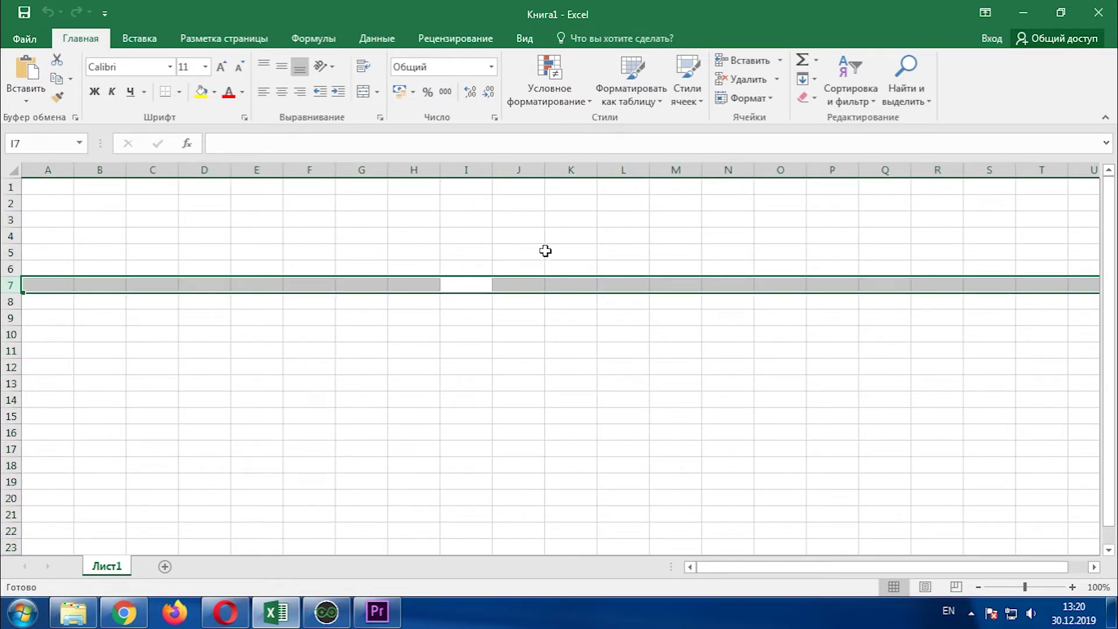
drag(527, 238, 530, 392)
key(shift+space)
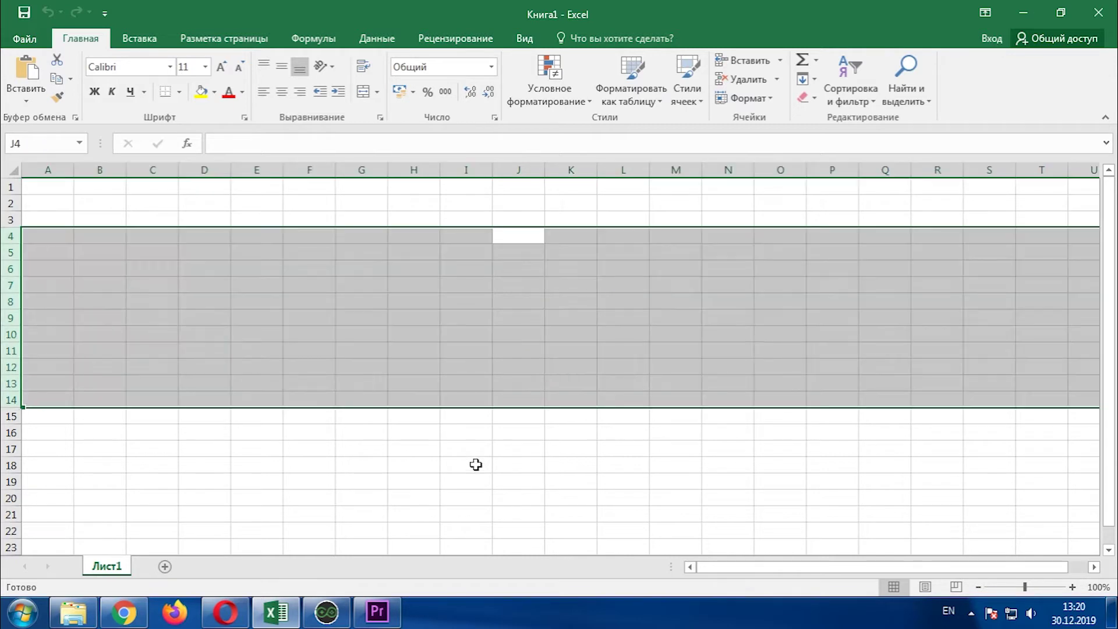
click(474, 464)
click(450, 349)
key(shift+space)
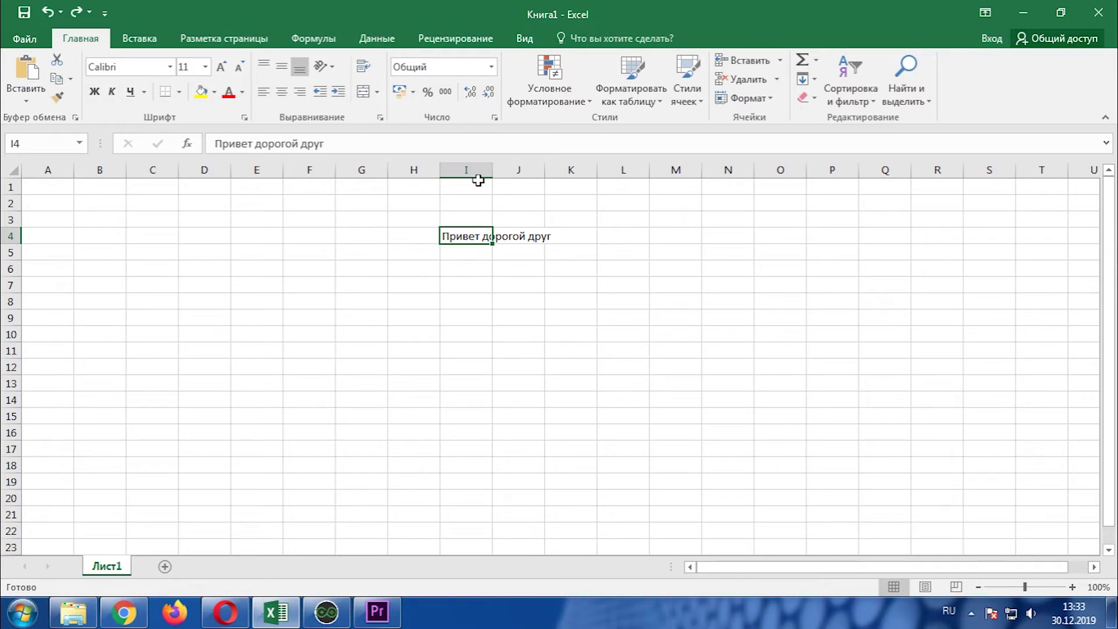
Try widening and autofitting column I, undo both, then wrap the I4 greeting onto several lines
drag(494, 170, 561, 173)
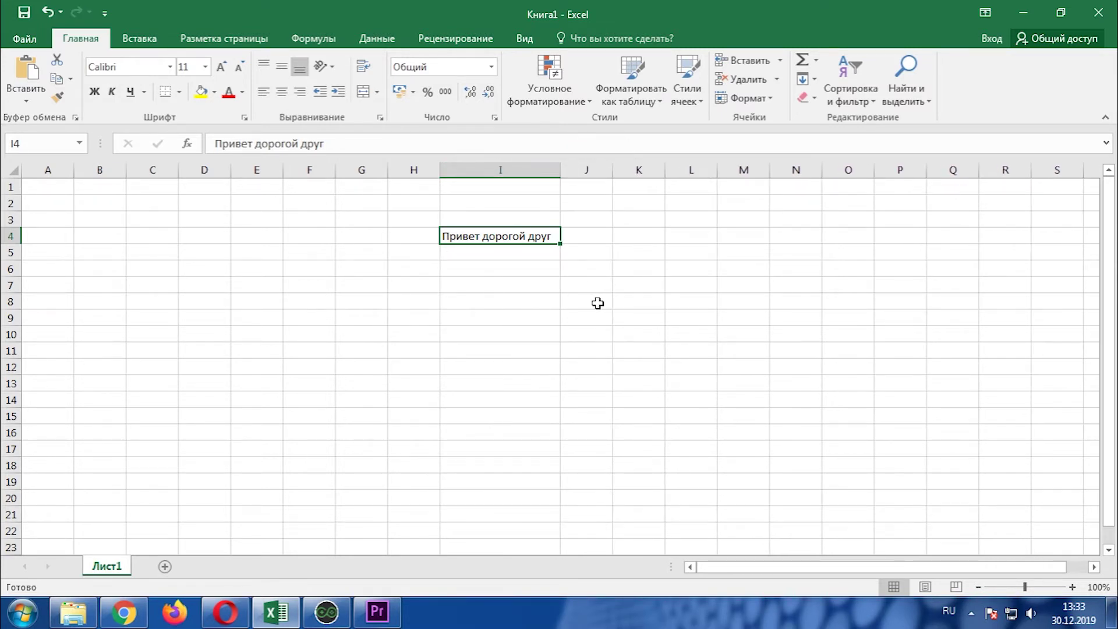
key(ctrl+z)
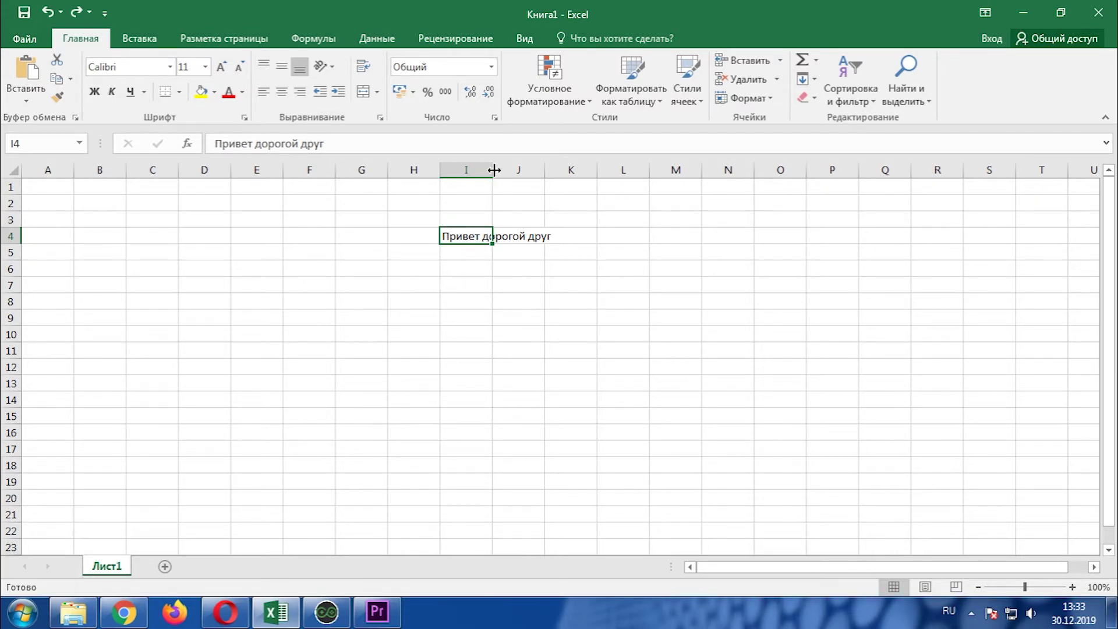
double_click(494, 170)
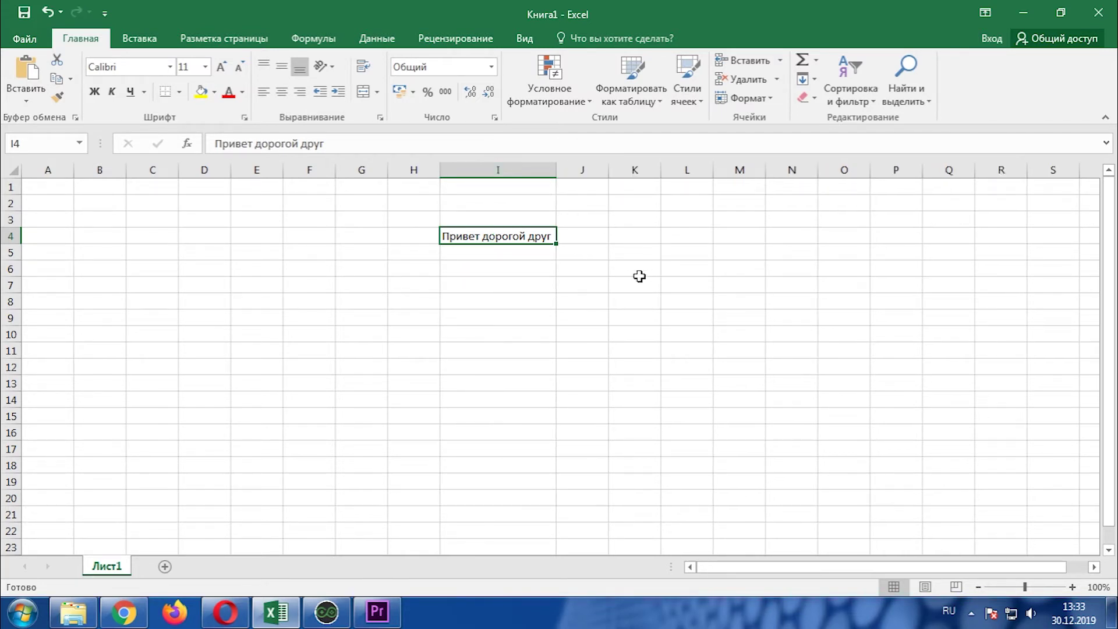
key(ctrl+z)
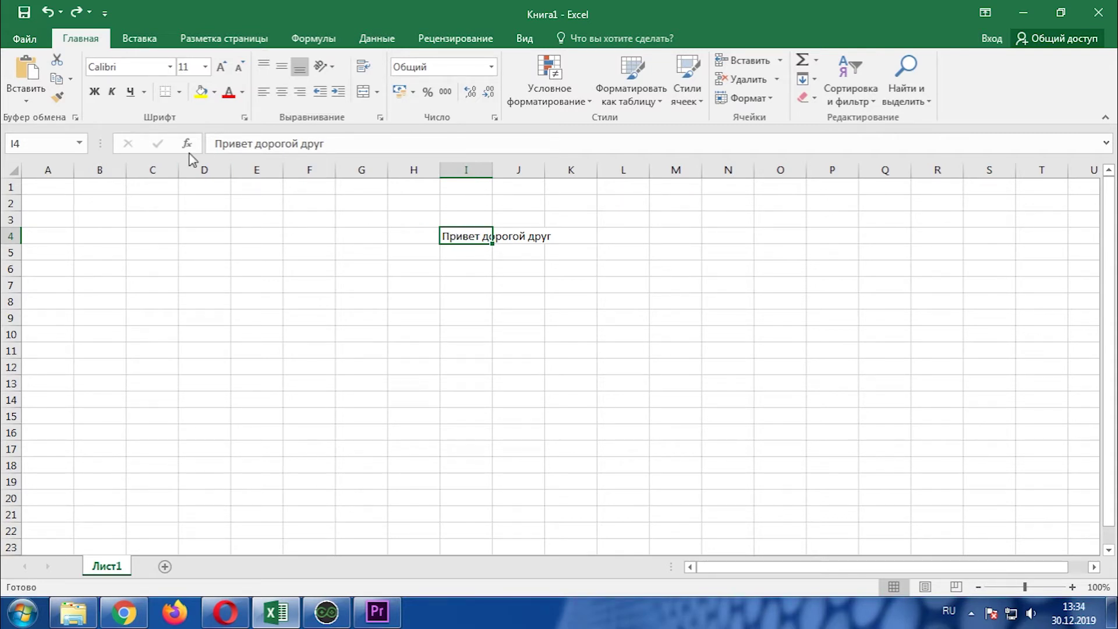
click(362, 73)
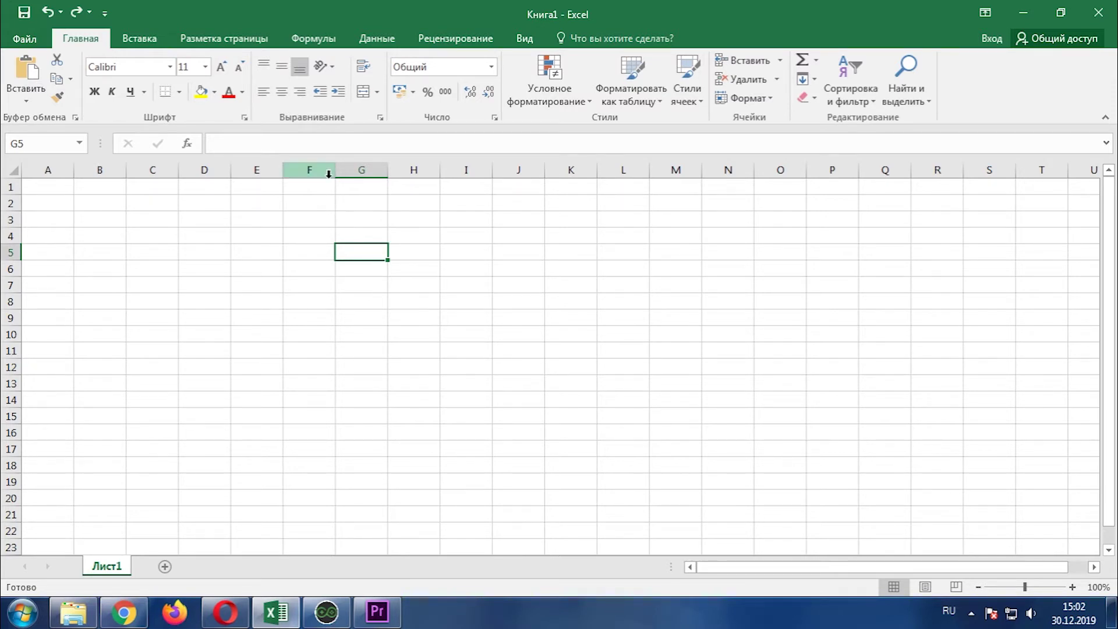
Widen columns F, G and H equally together
drag(306, 170, 426, 170)
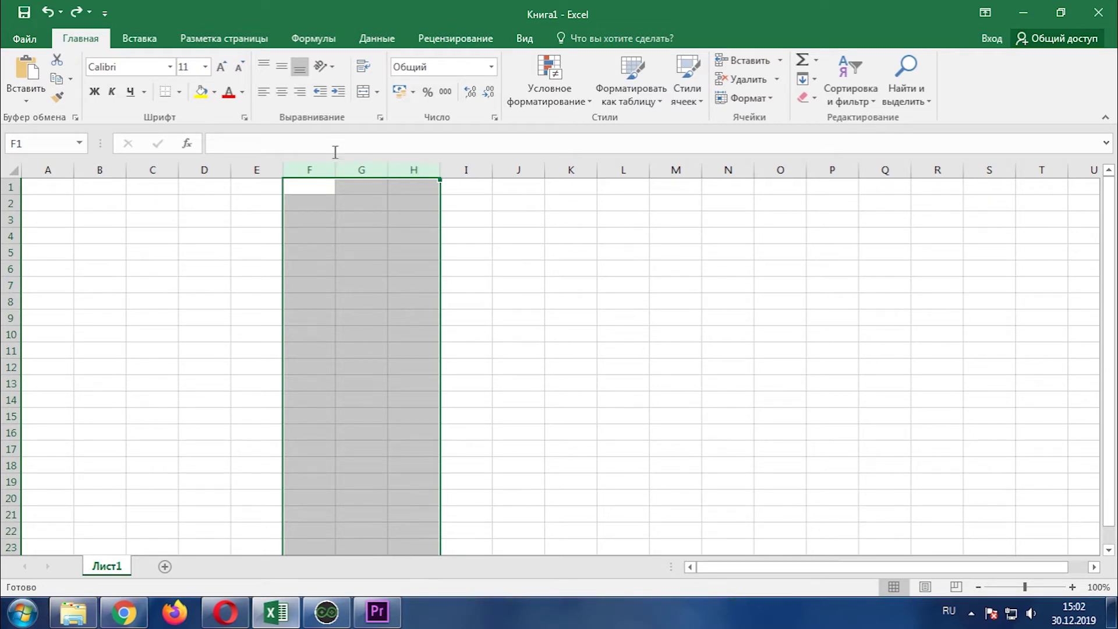
drag(335, 169, 379, 168)
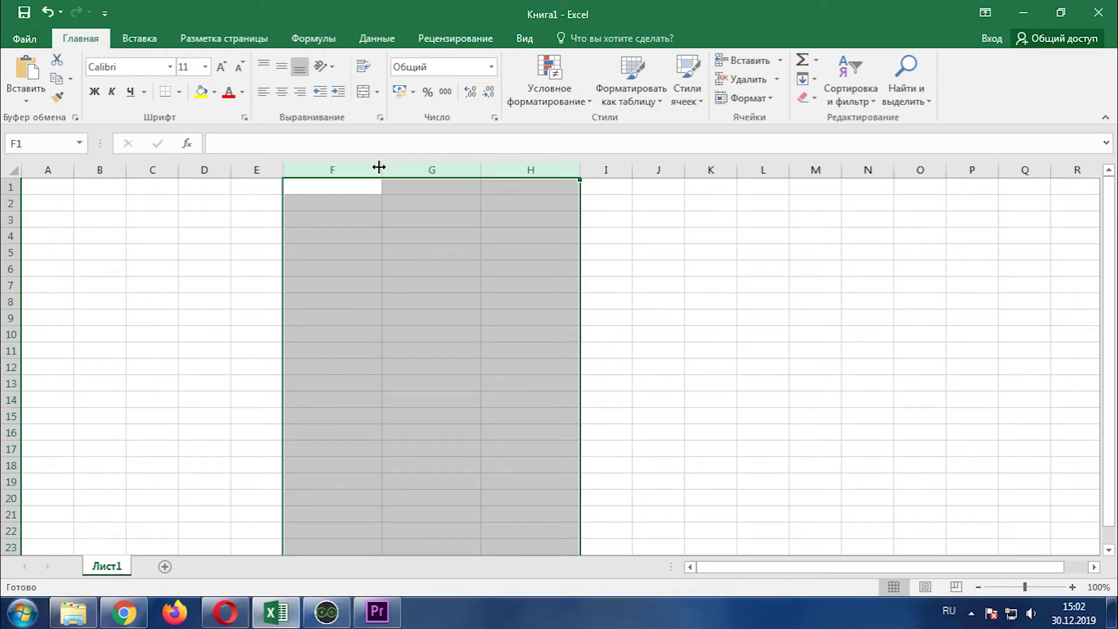
click(369, 232)
Make rows 5–7 taller, about 42.75 points each
drag(11, 252, 11, 292)
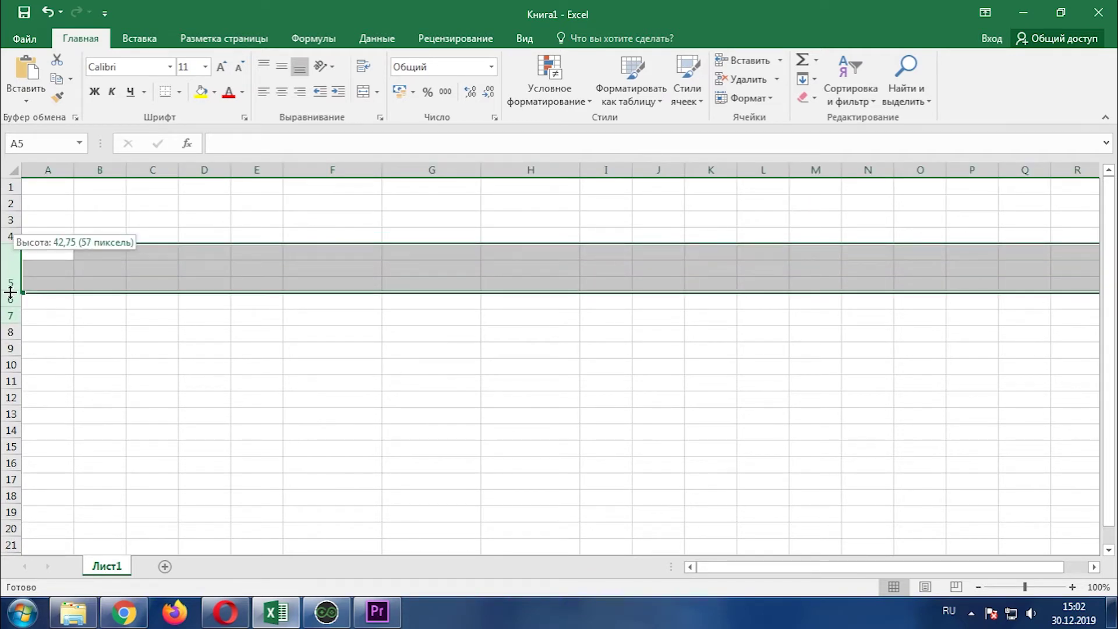
click(331, 266)
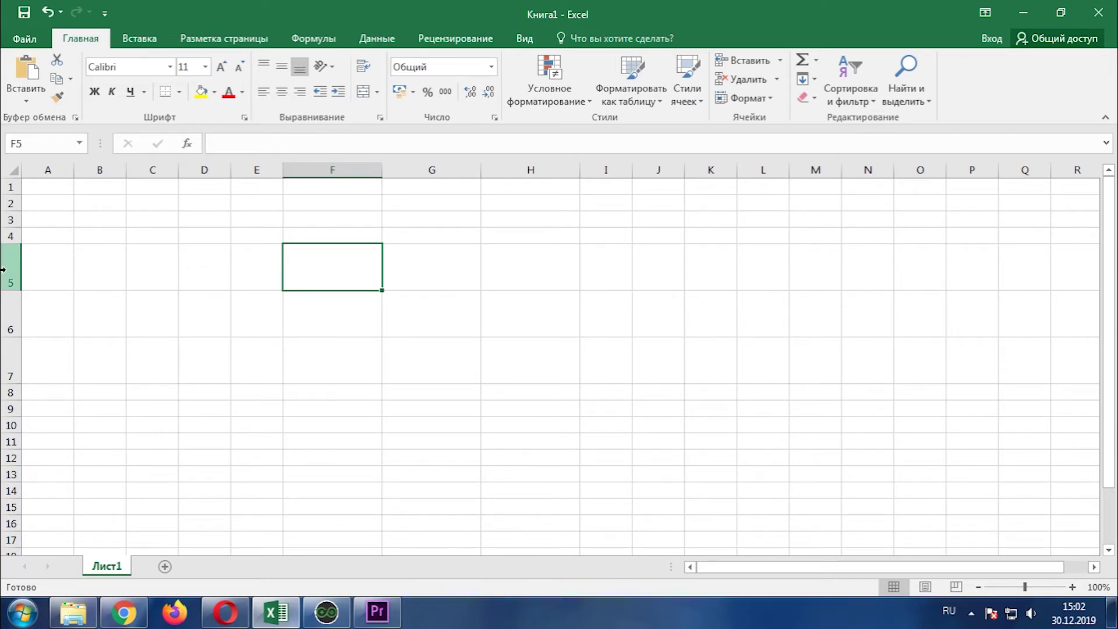
drag(11, 268, 10, 364)
AutoFit rows 5–7 back to standard height, then copy the 8,43 Column Width value
click(748, 97)
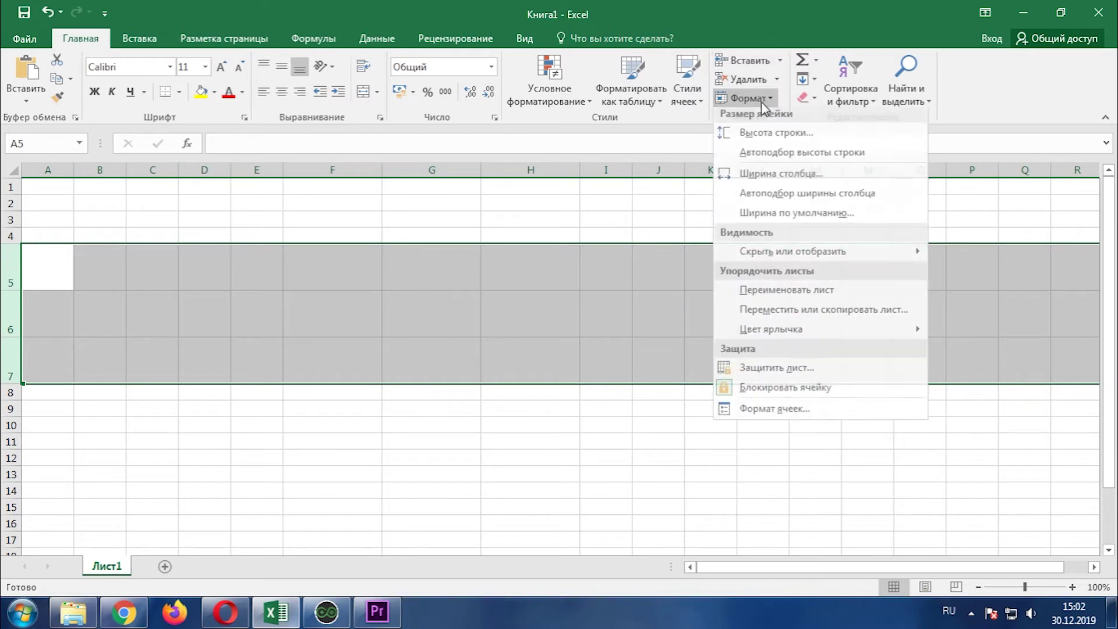
click(339, 255)
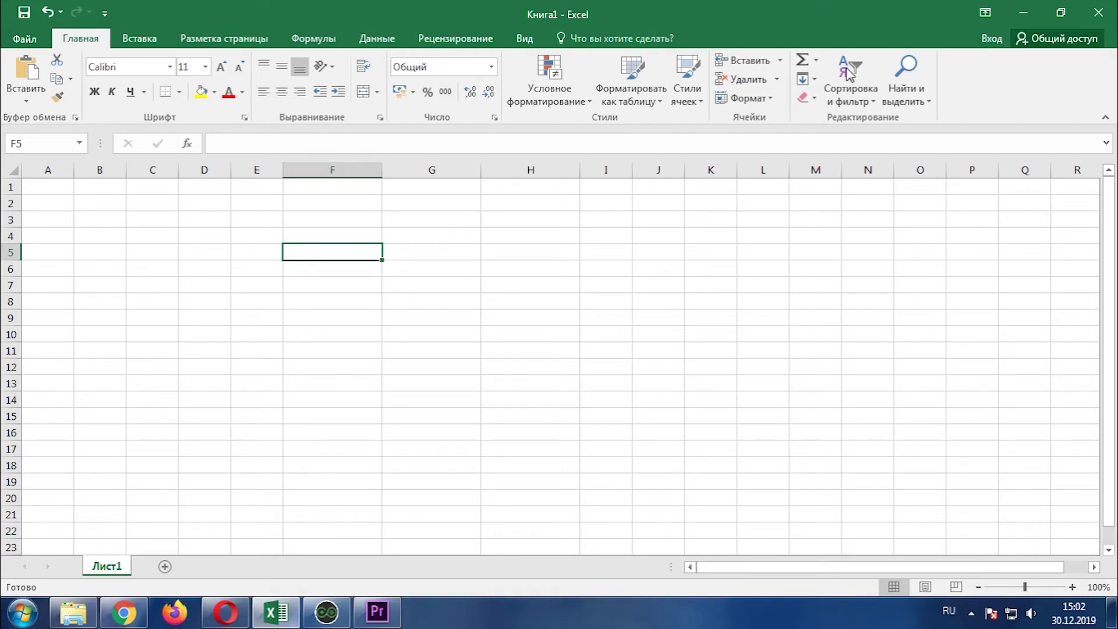
click(748, 98)
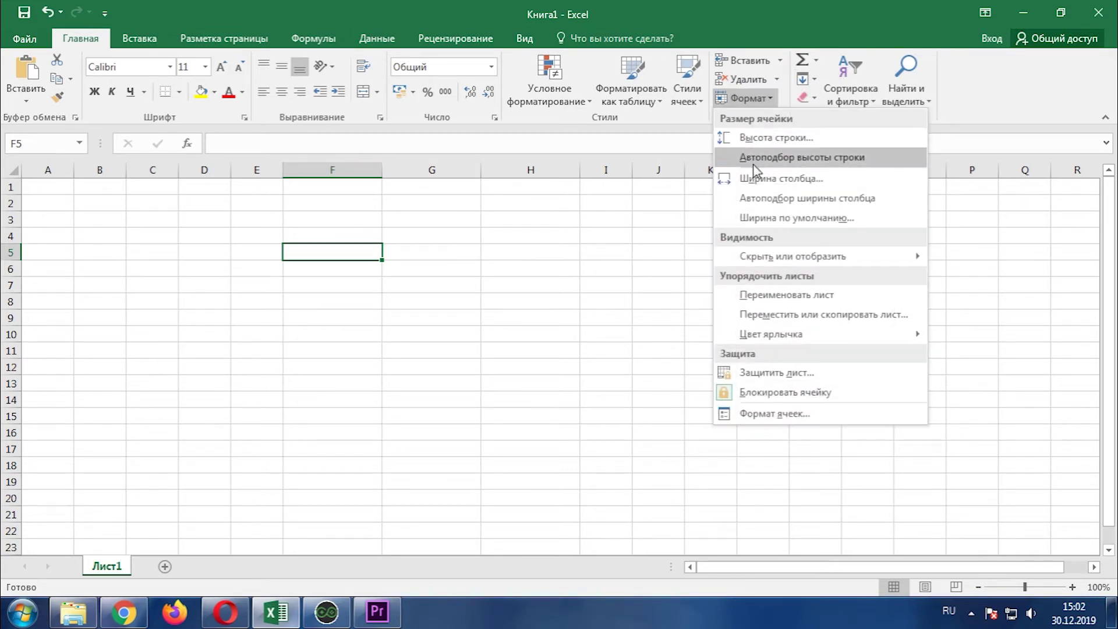
click(764, 224)
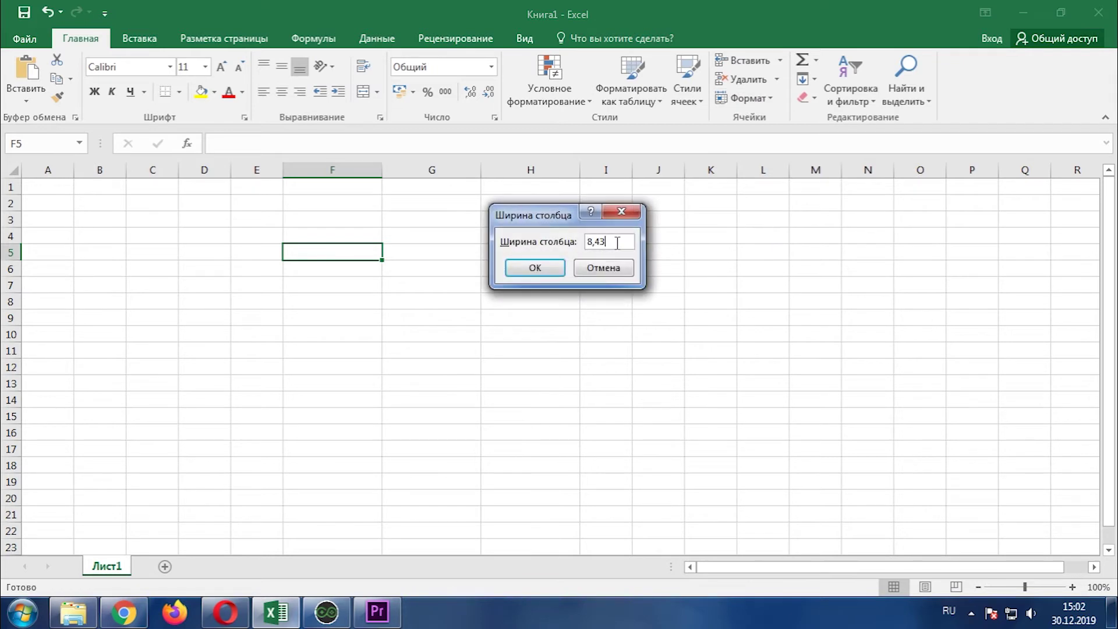
drag(606, 242, 592, 243)
right_click(591, 243)
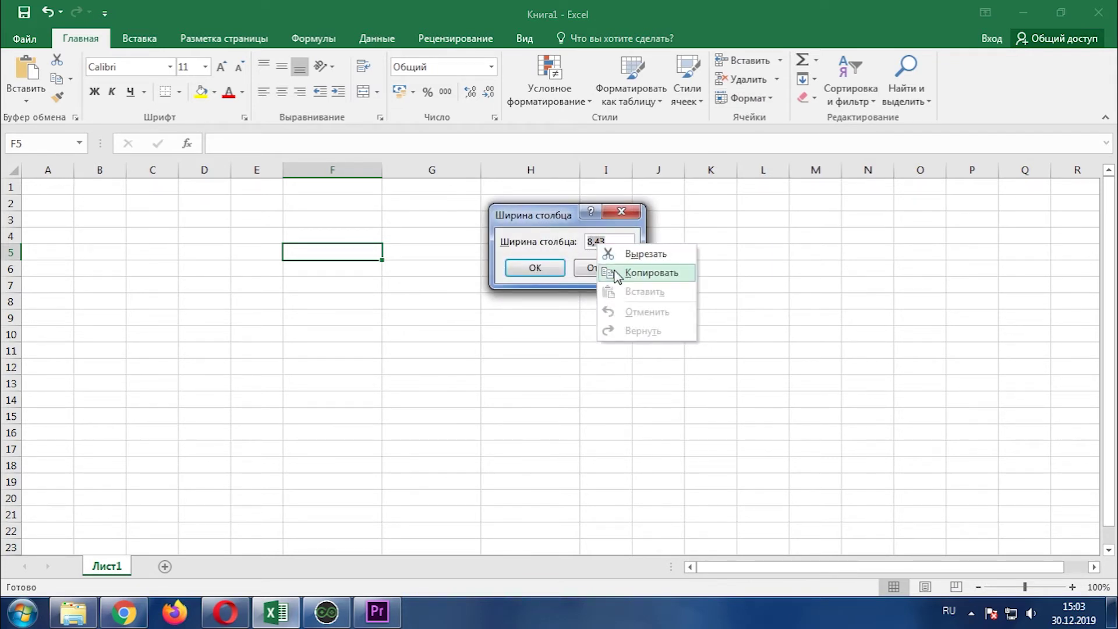
click(643, 270)
click(552, 273)
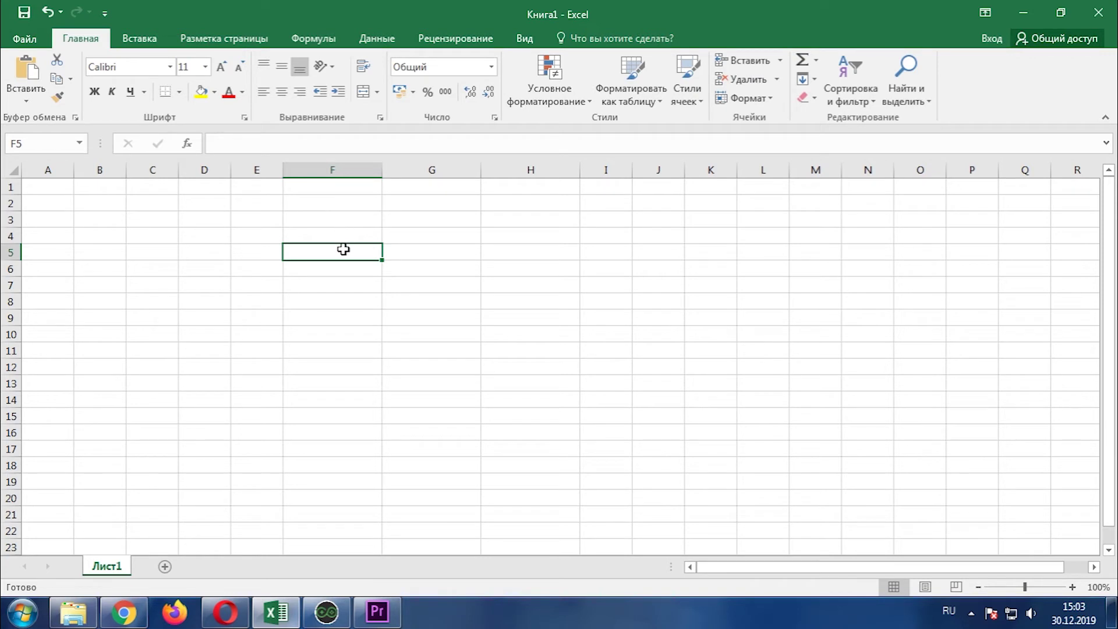
Set columns F–H back to the standard 8,43 column width
drag(342, 250, 513, 251)
click(751, 97)
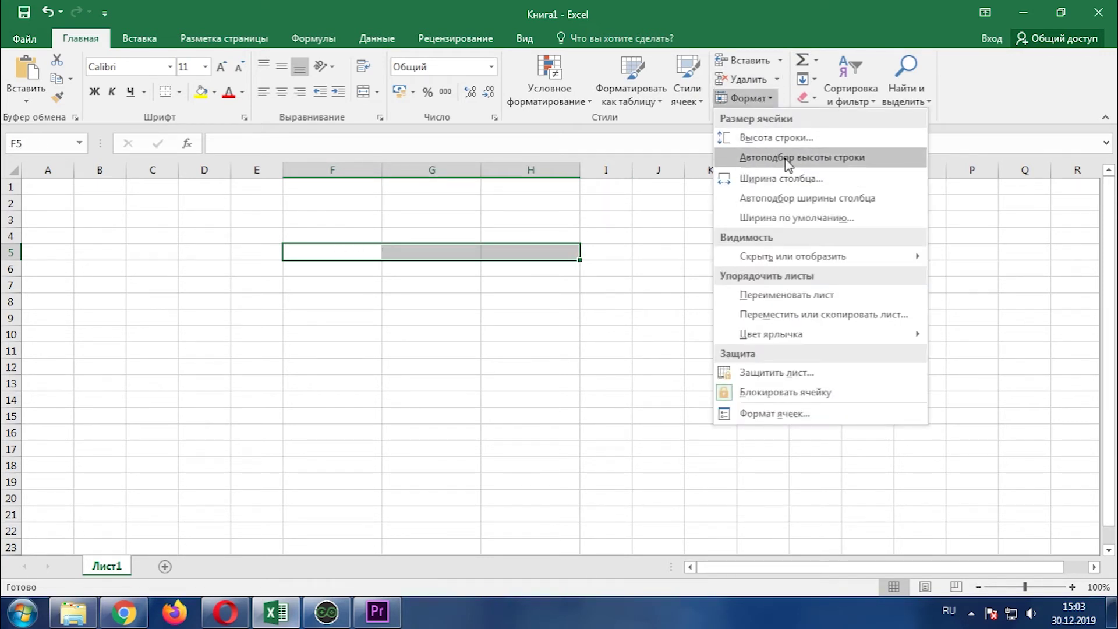
click(783, 218)
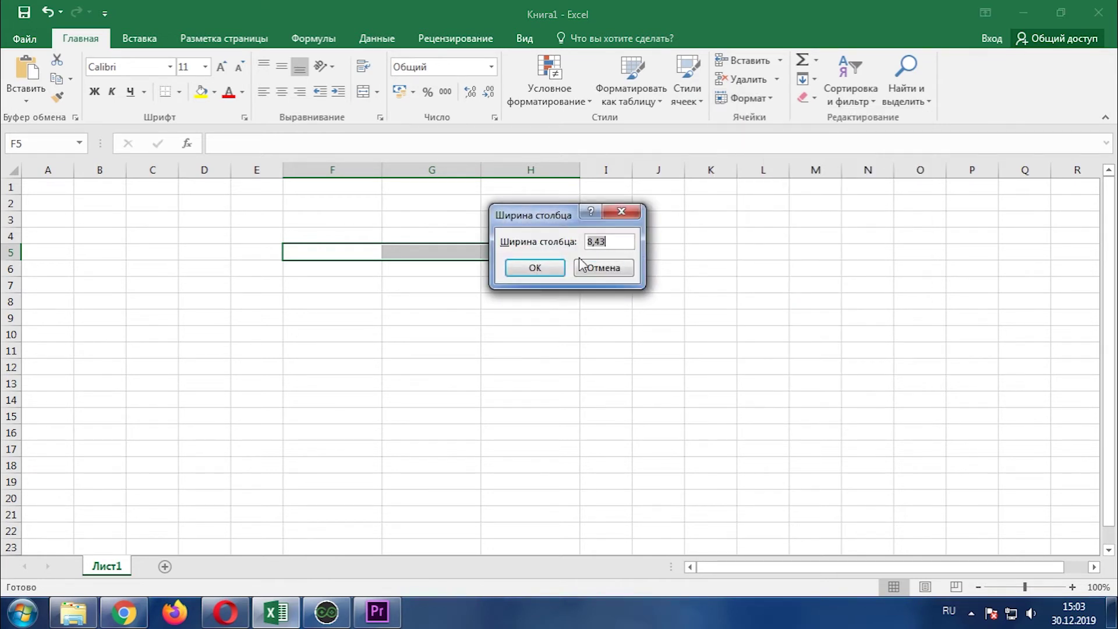
click(561, 269)
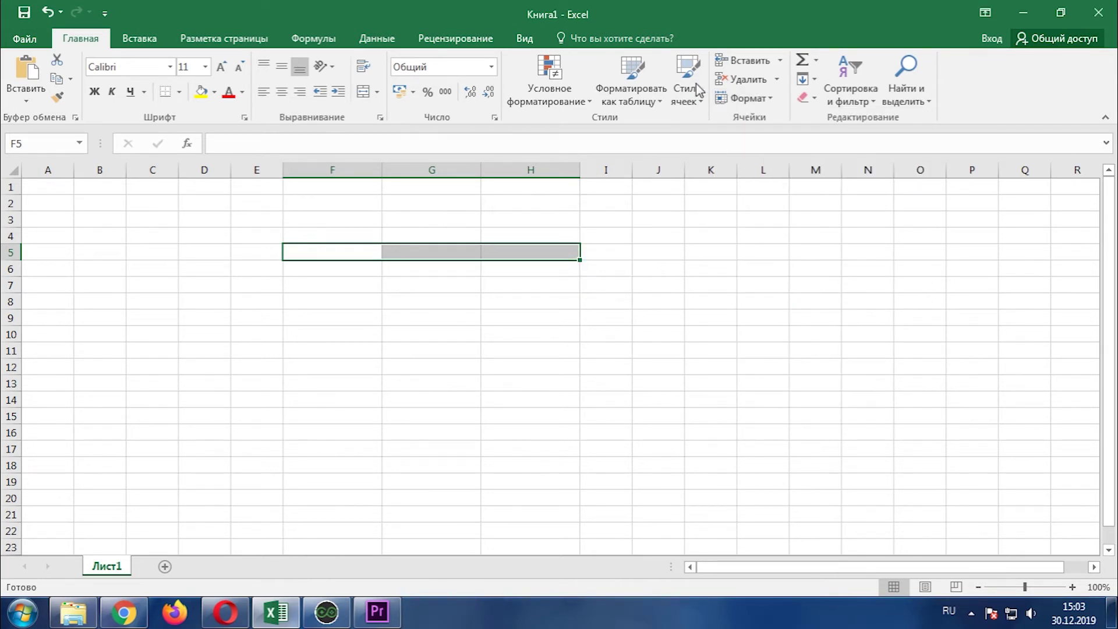
click(753, 99)
click(775, 180)
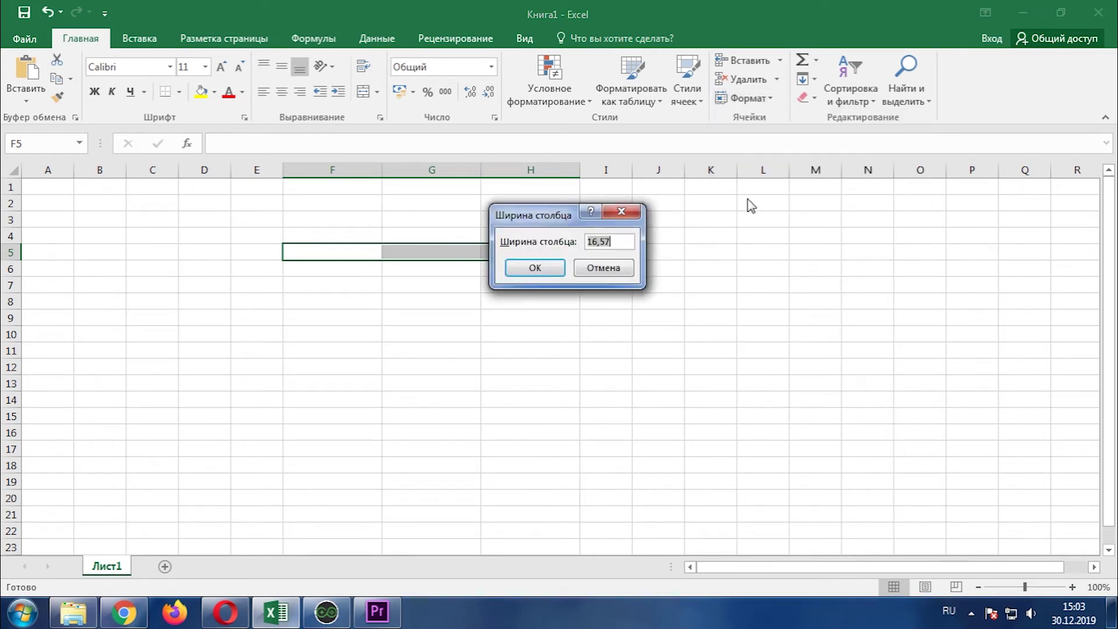
click(550, 270)
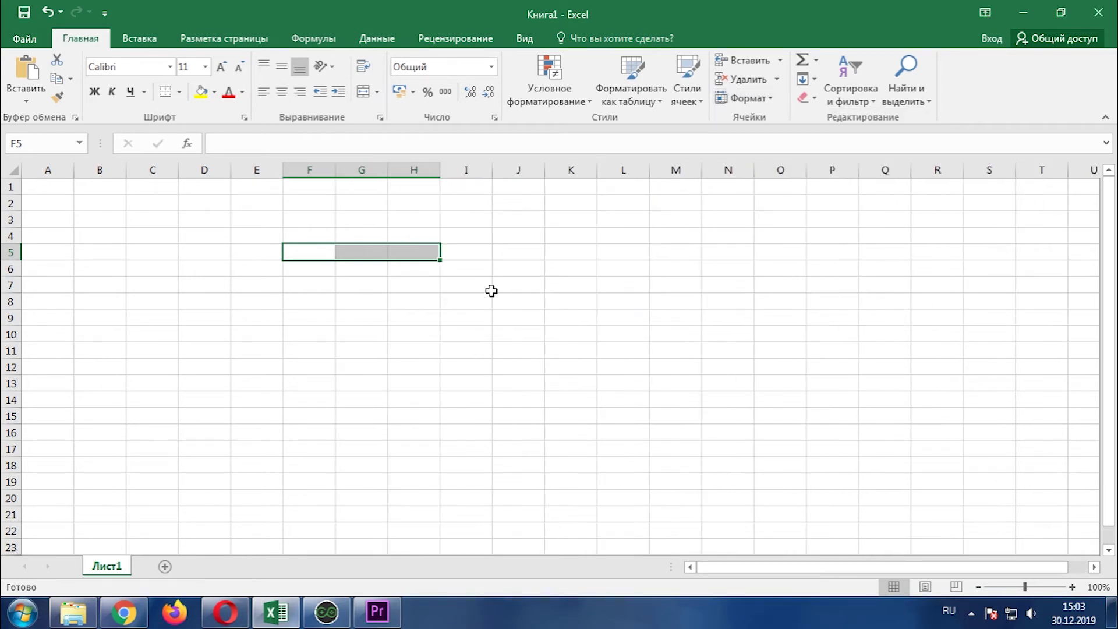
click(318, 250)
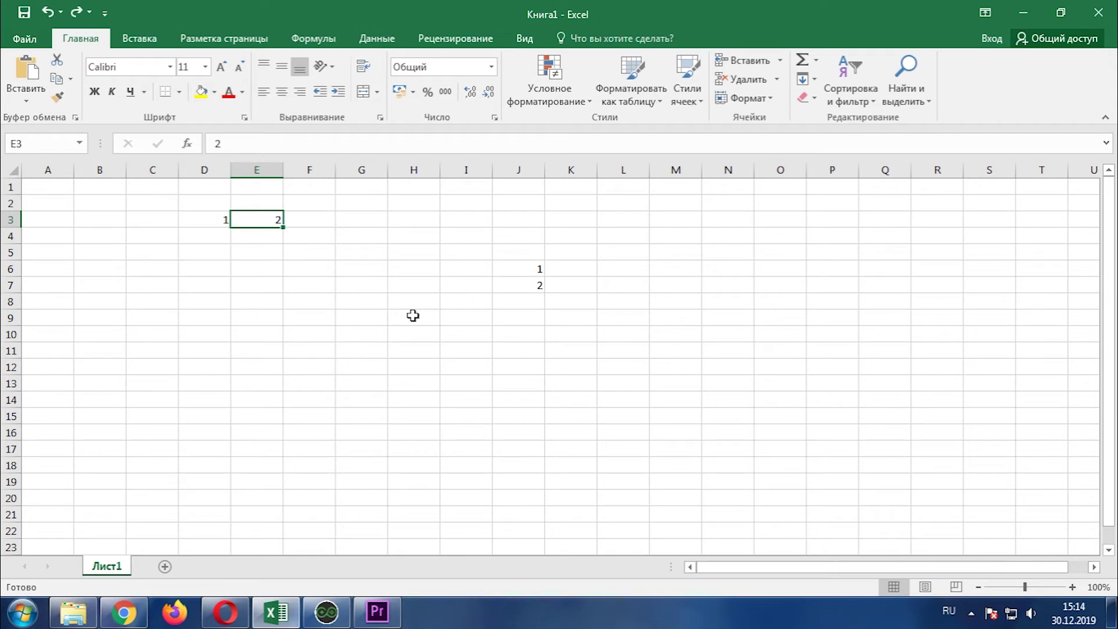
Insert an entire blank column at E, pushing the 2s right
right_click(249, 215)
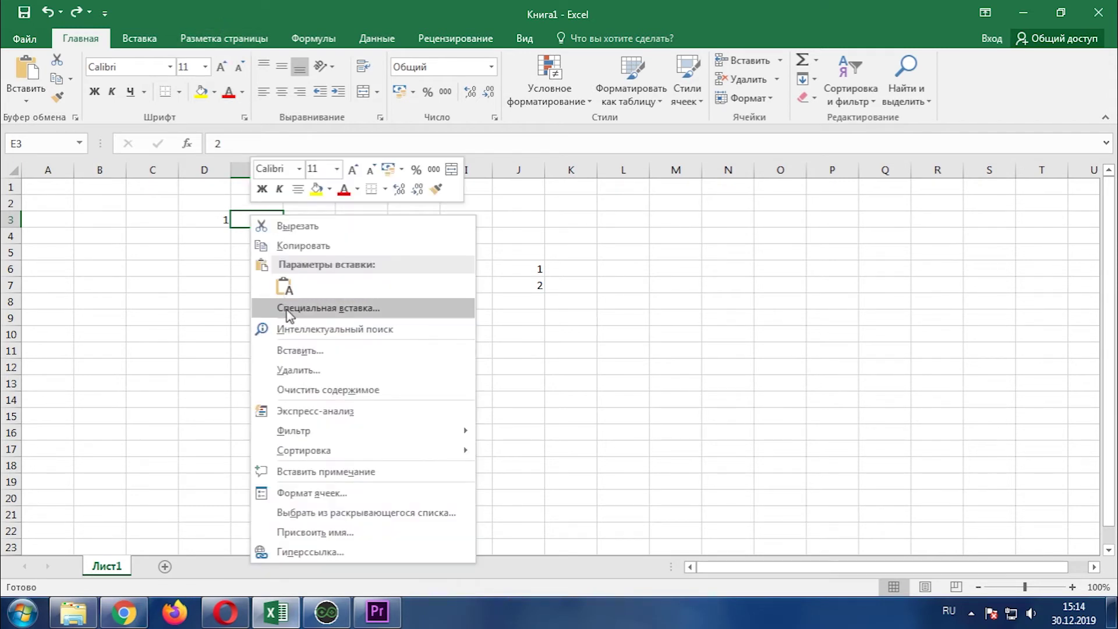
click(297, 350)
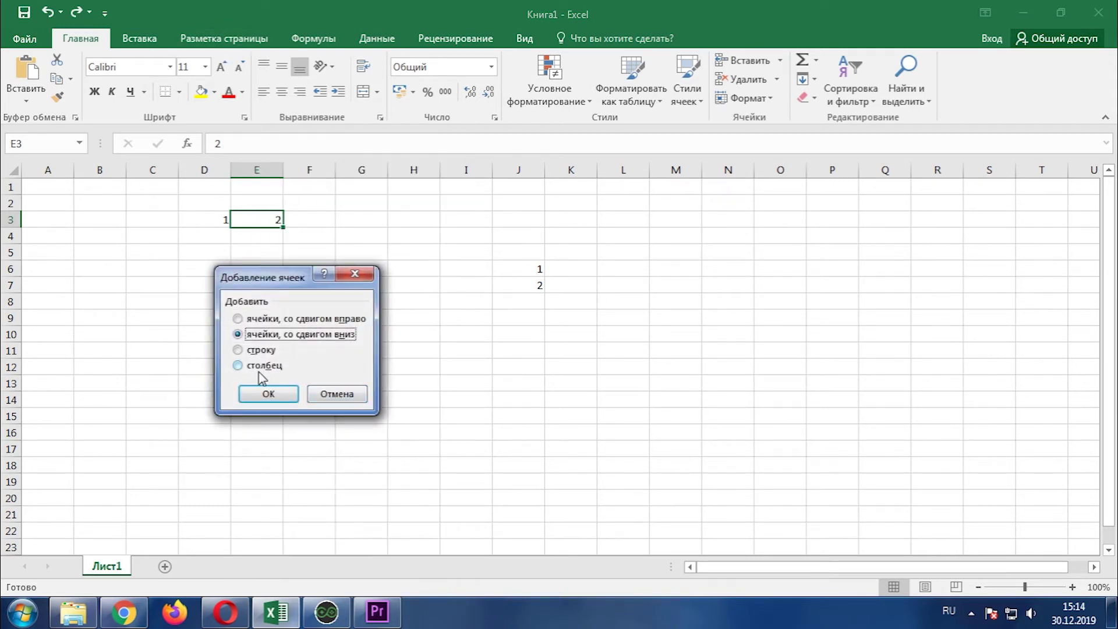
click(256, 365)
click(271, 394)
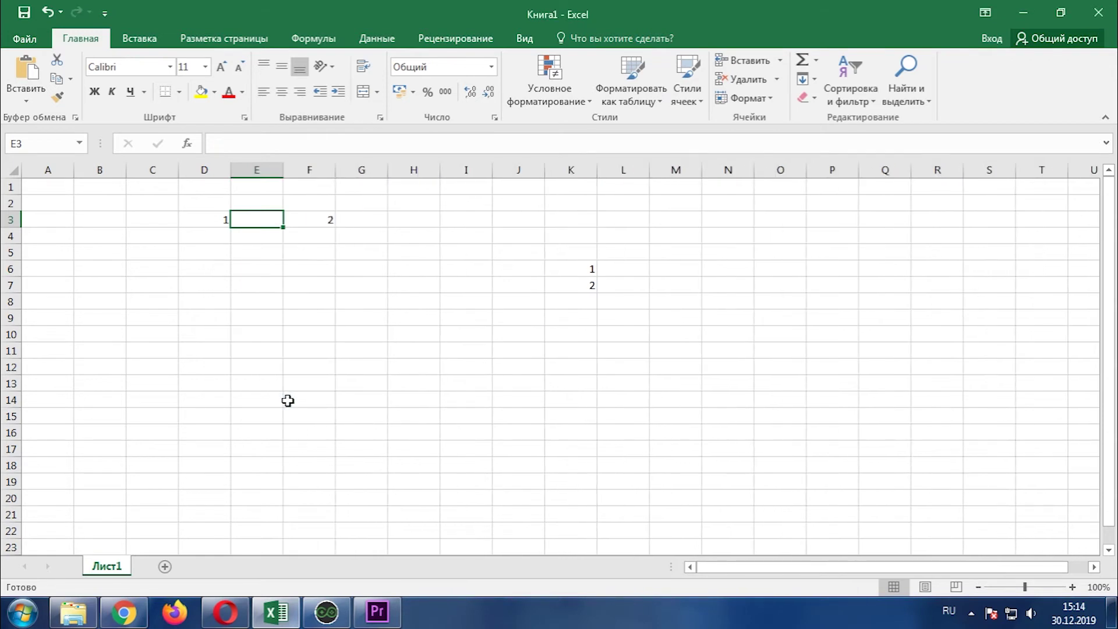
Insert a blank cell at K7, shifting the cells below down
click(565, 285)
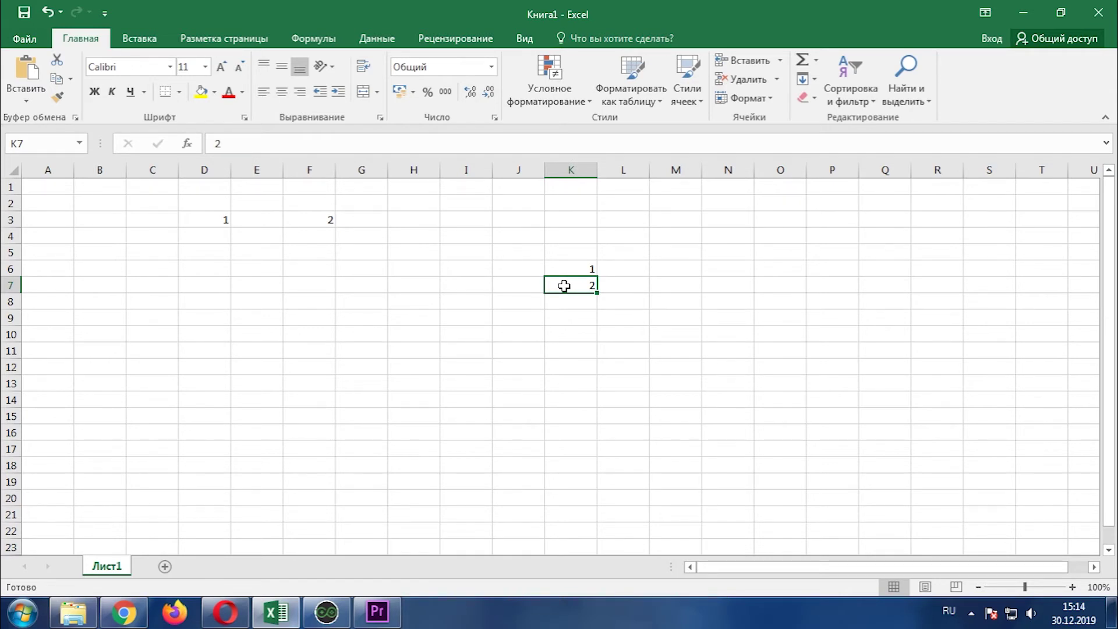
right_click(565, 288)
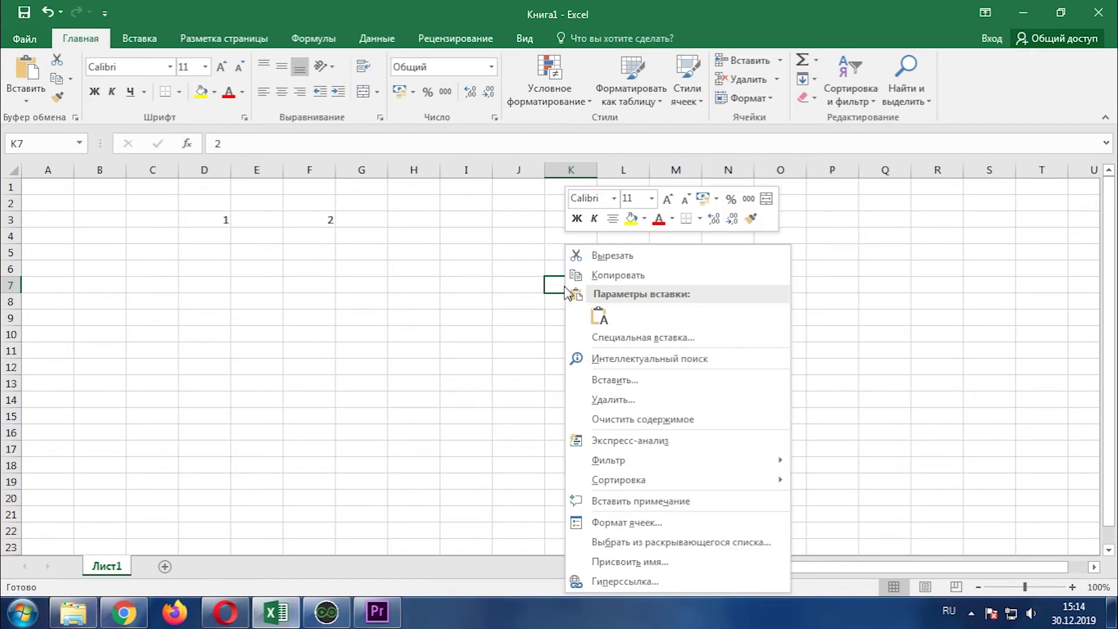
click(622, 381)
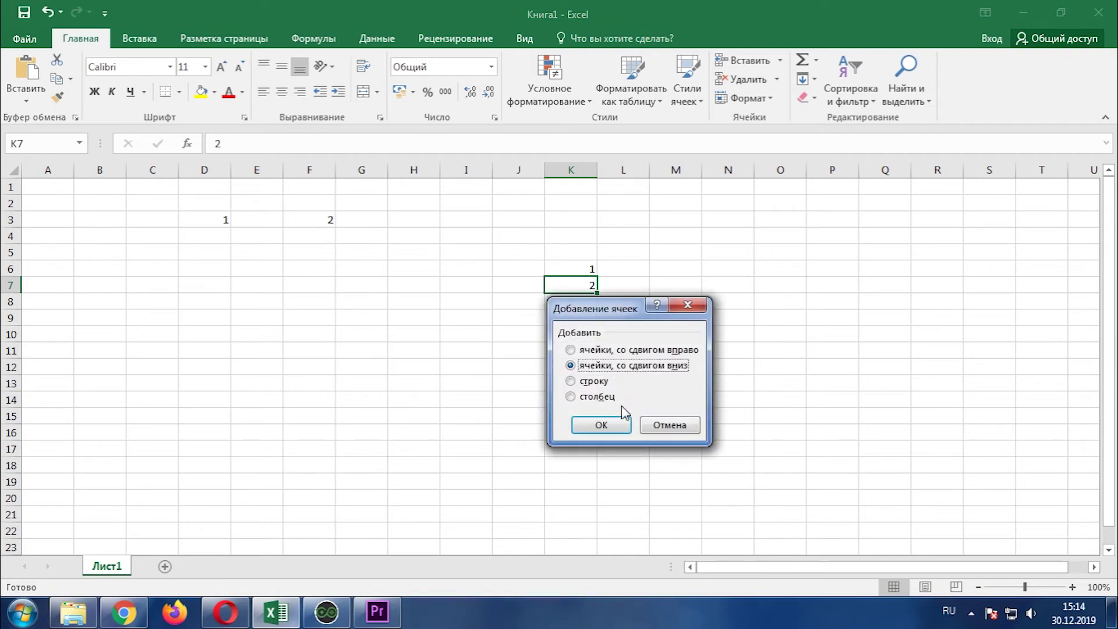
click(573, 382)
click(605, 425)
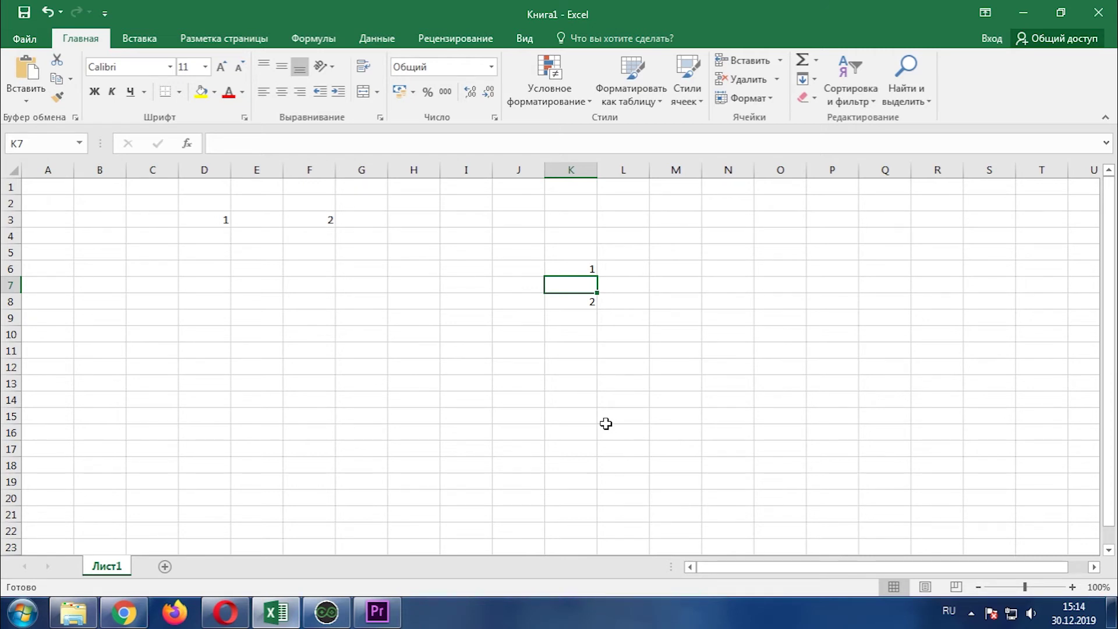
Reopen the Insert choices with Ctrl+Shift+Plus, try each option, and cancel without inserting
key(ctrl+shift+plus)
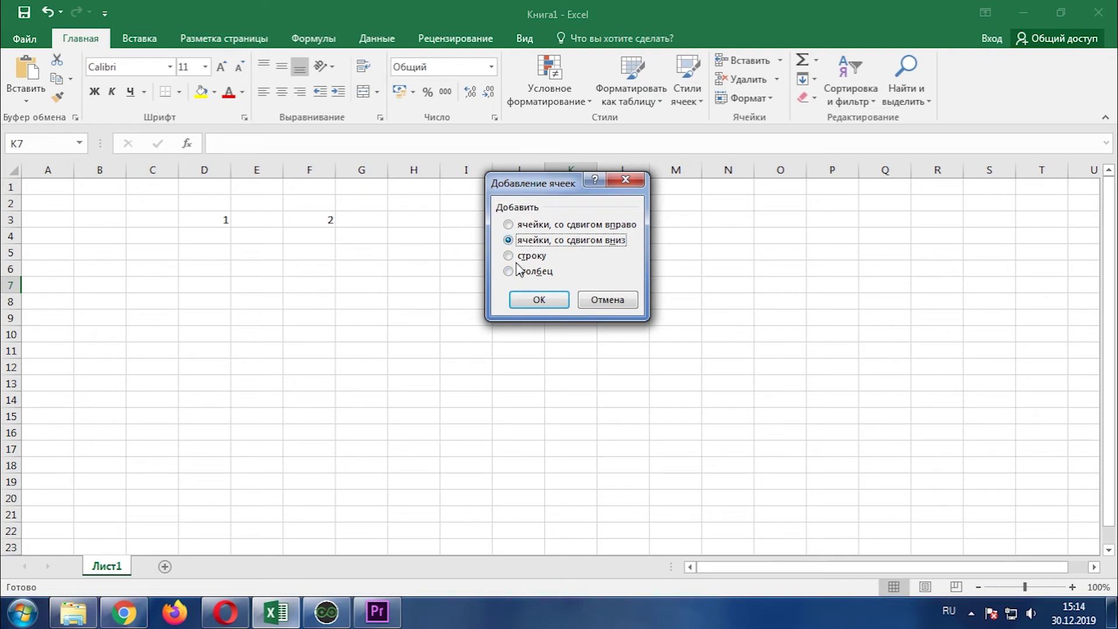
click(511, 224)
click(508, 239)
click(508, 256)
click(508, 271)
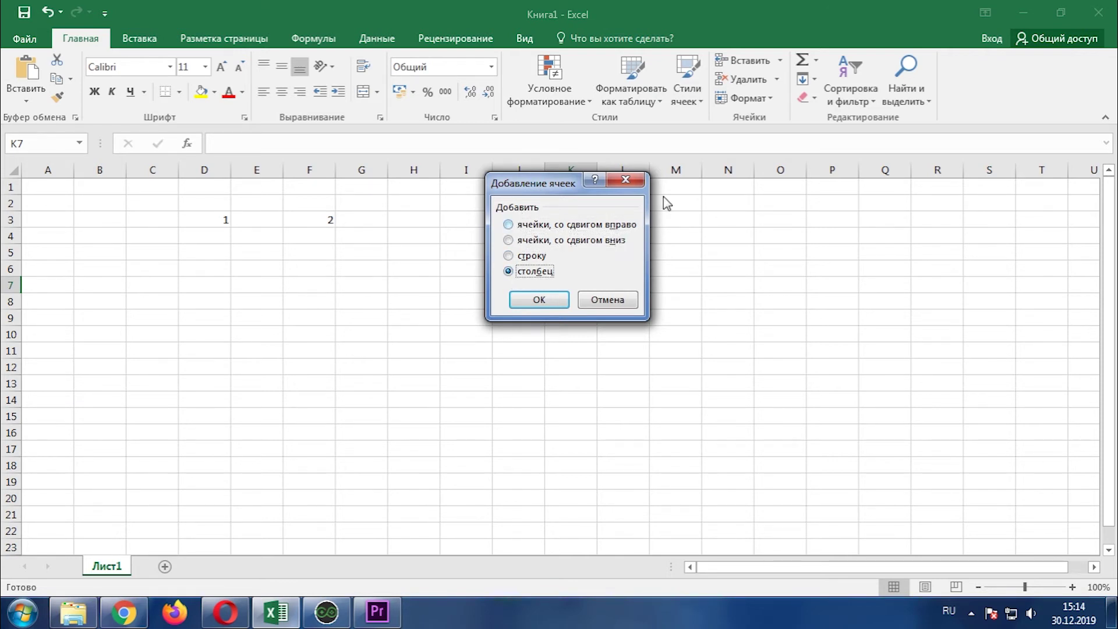
click(637, 182)
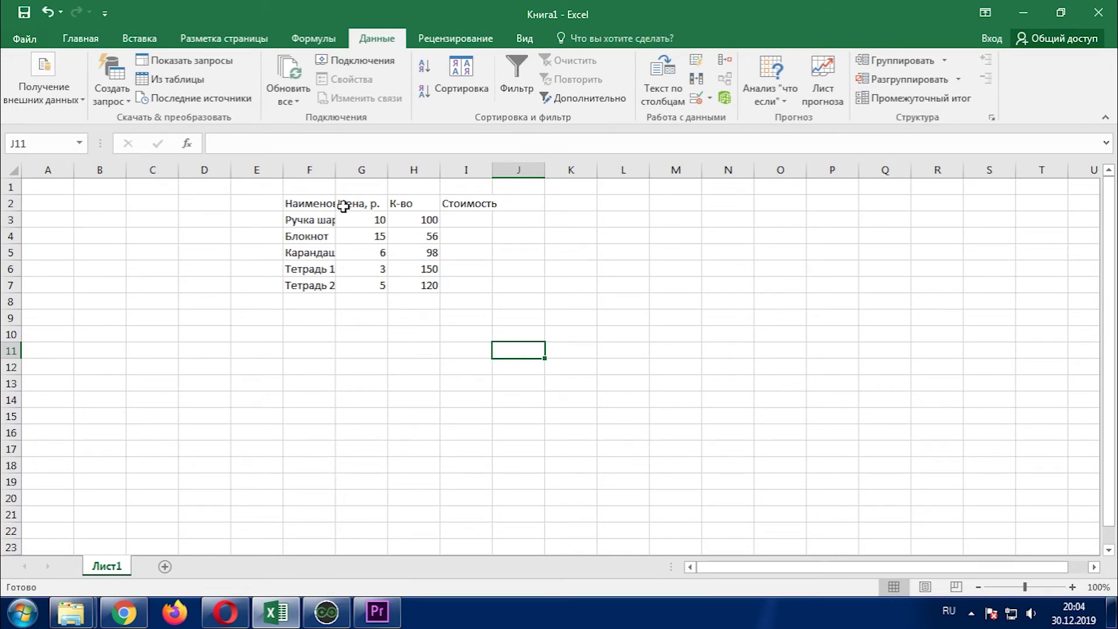
Select the header row F2:I2 with Наименование, Цена, р., К-во and Стоимость
click(319, 204)
drag(323, 204, 477, 207)
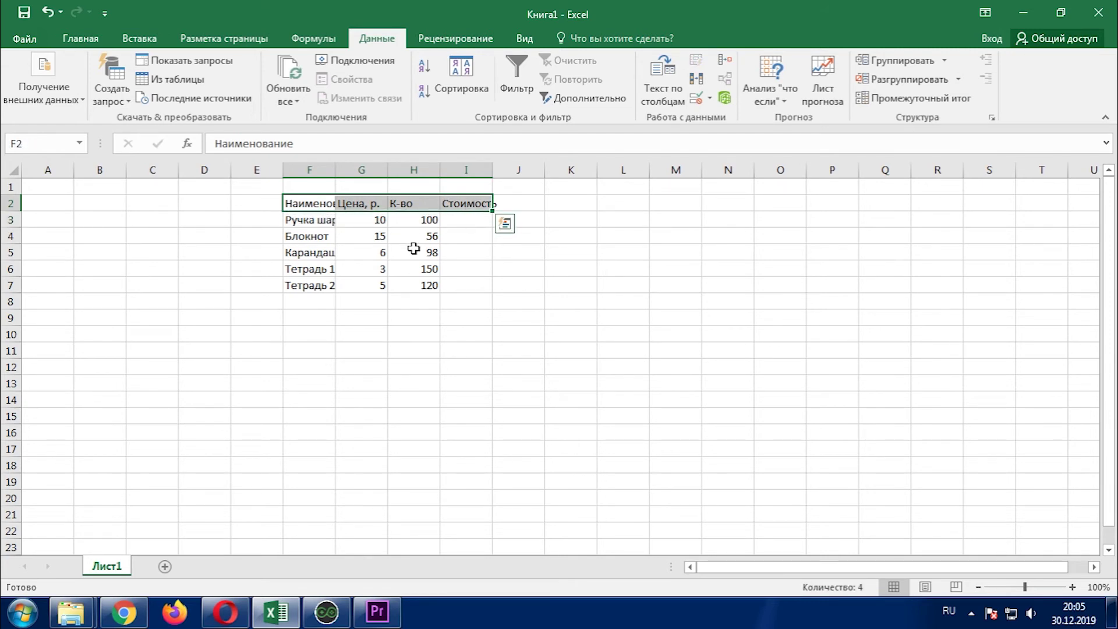
AutoFit column F so names like Ручка шариковая and Карандаш простой fit fully
drag(311, 220, 414, 290)
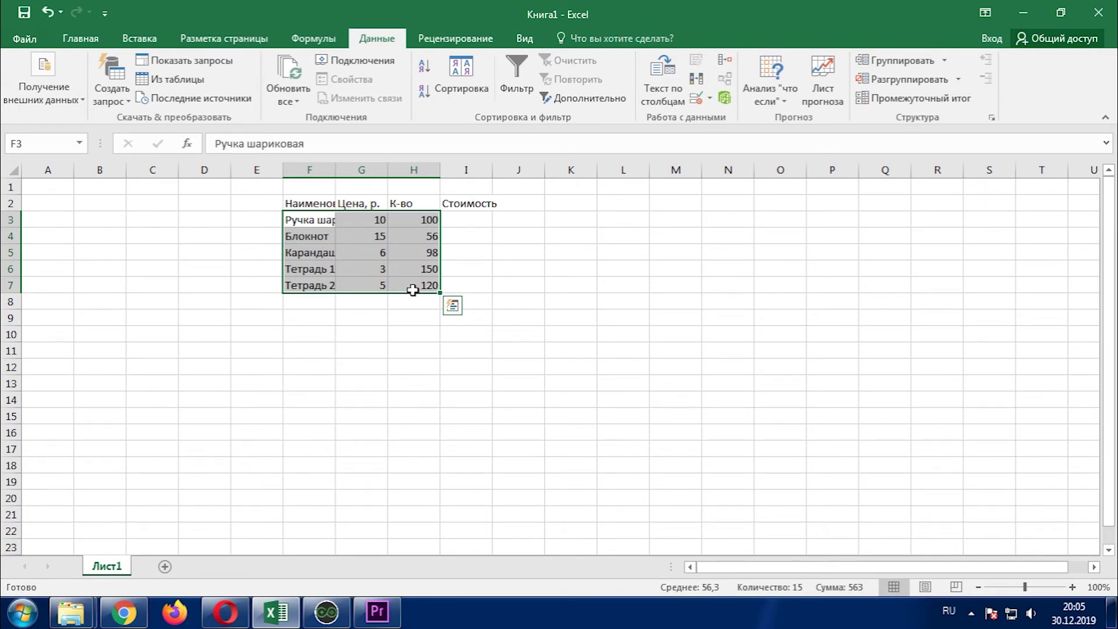
click(371, 328)
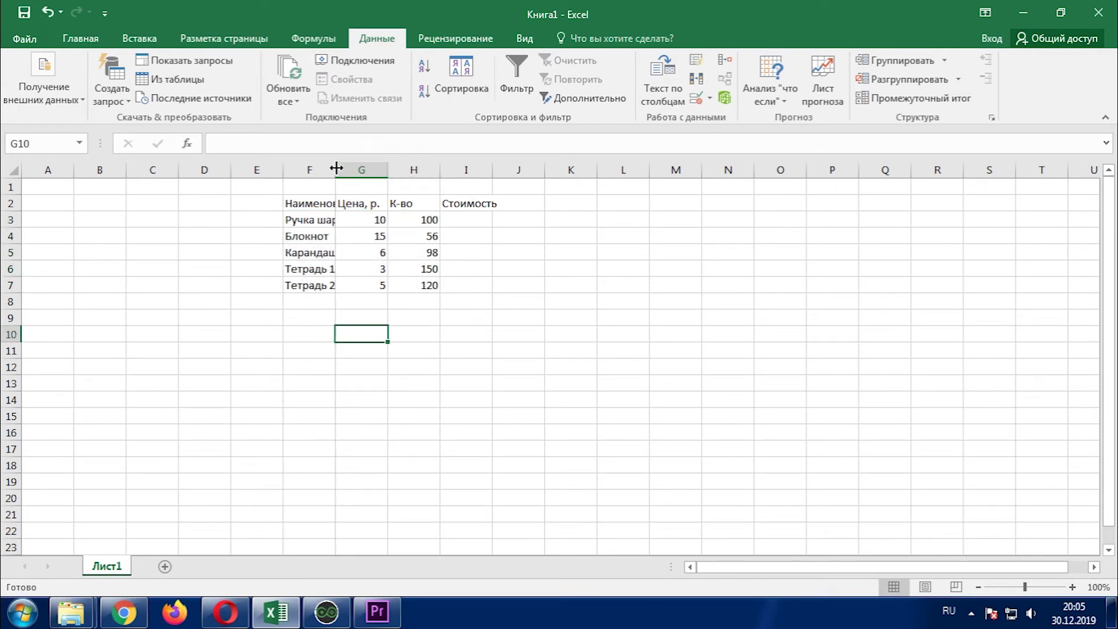
double_click(336, 168)
click(366, 220)
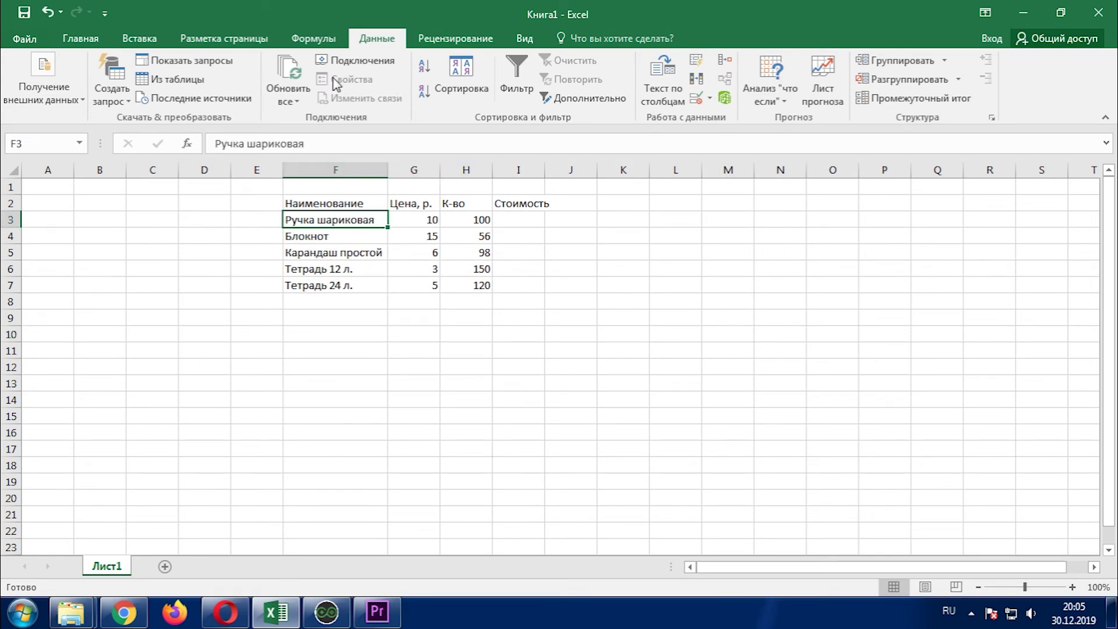
Turn on Wrap Text for F3 and narrow column F so long names wrap
click(93, 41)
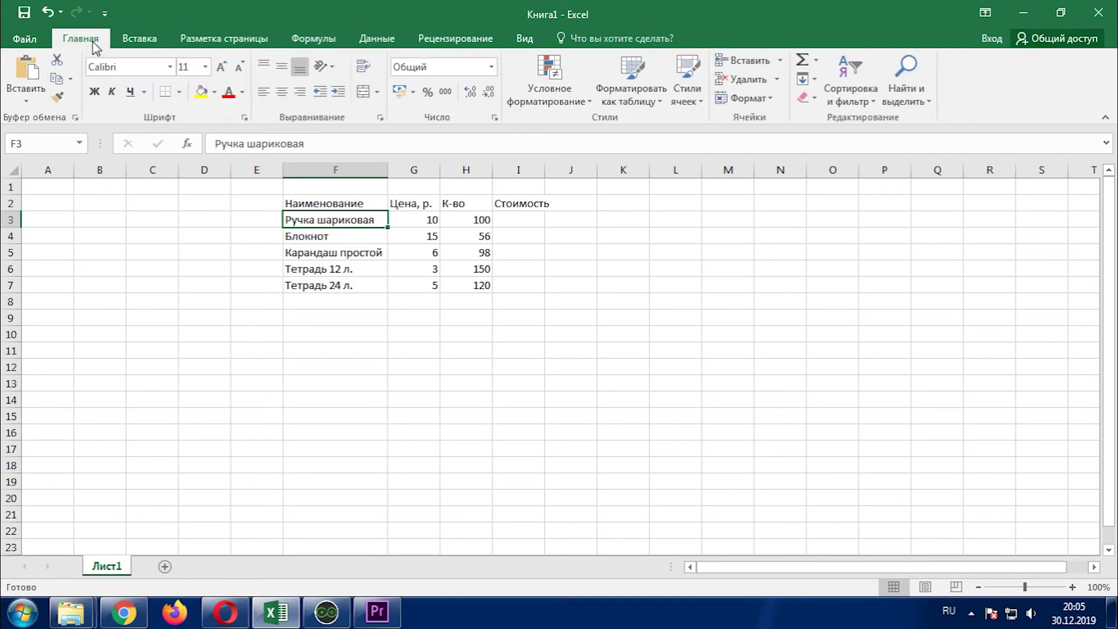
click(363, 66)
click(356, 256)
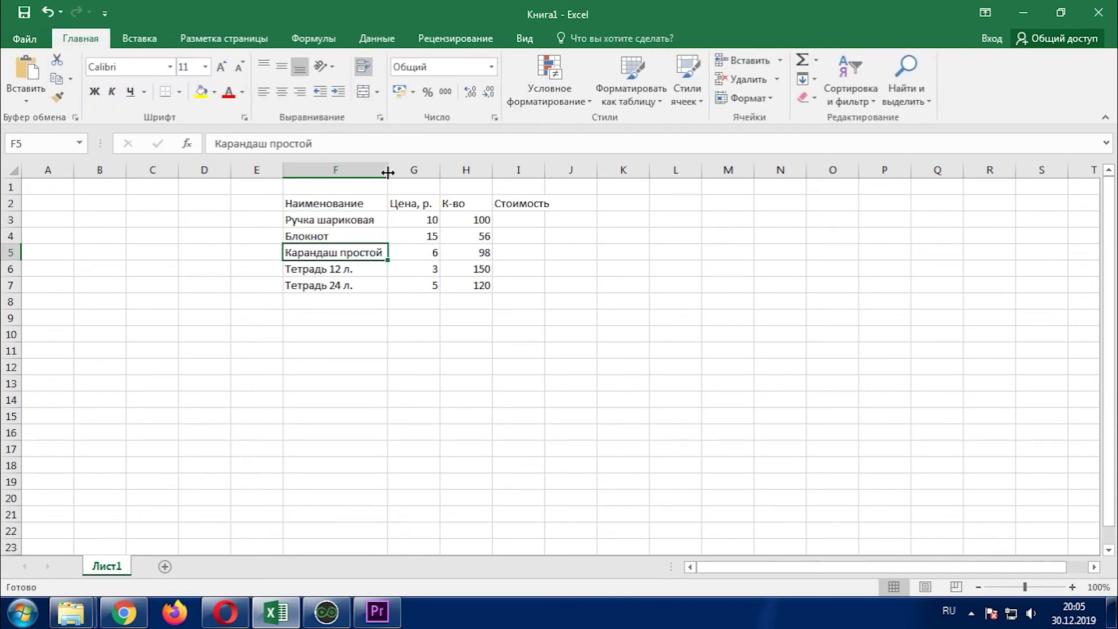
drag(387, 172, 369, 169)
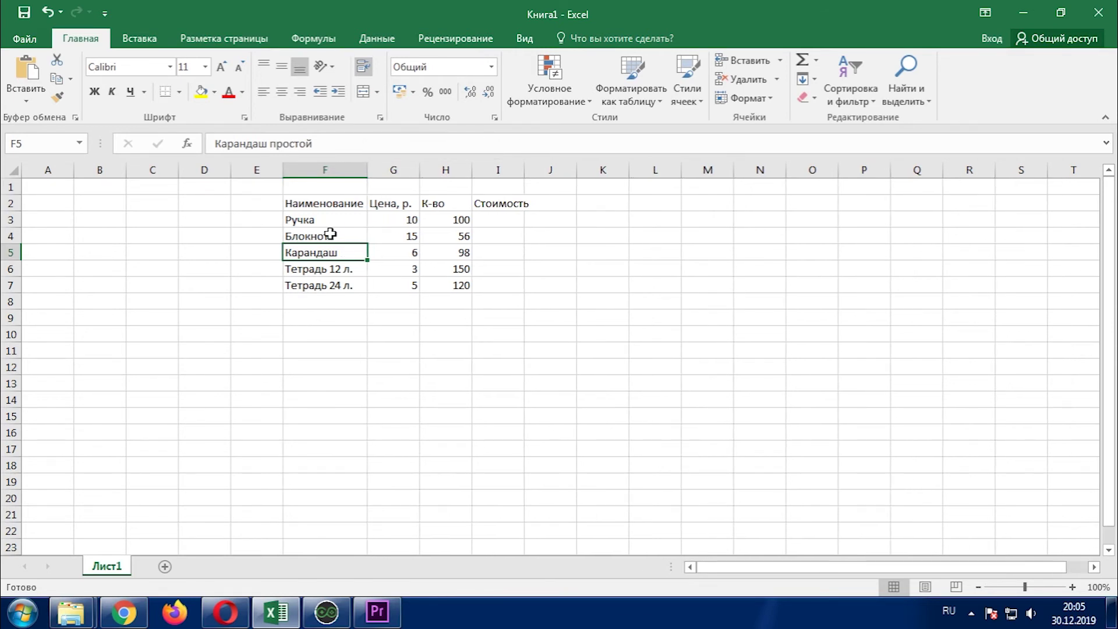
AutoFit column I to the Стоимость header and rows 3 and 5 to the wrapped names
double_click(524, 169)
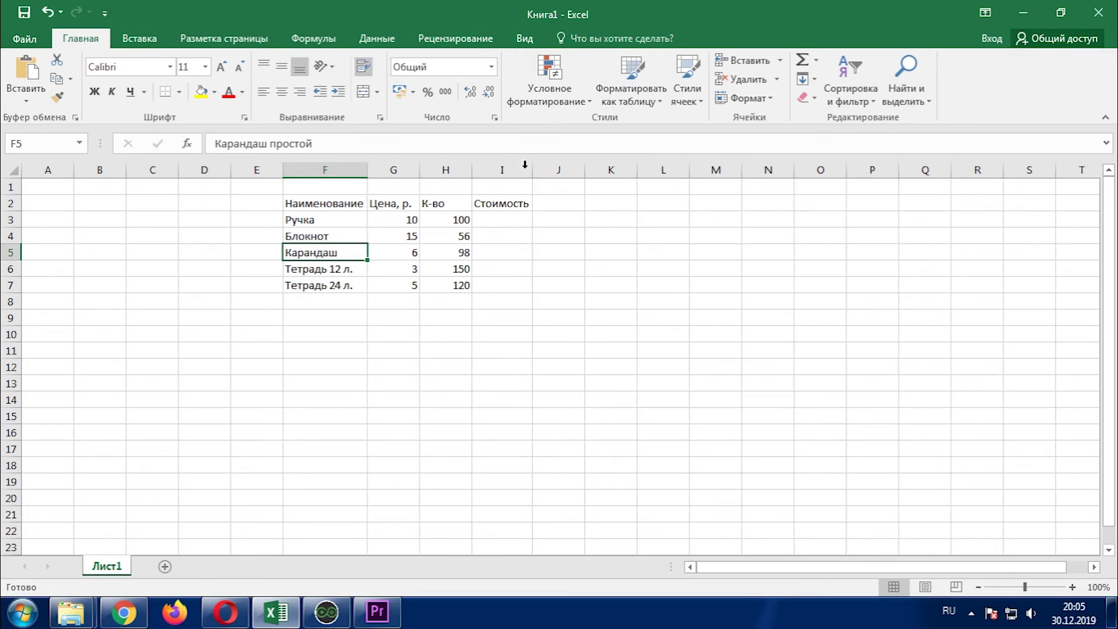
double_click(9, 227)
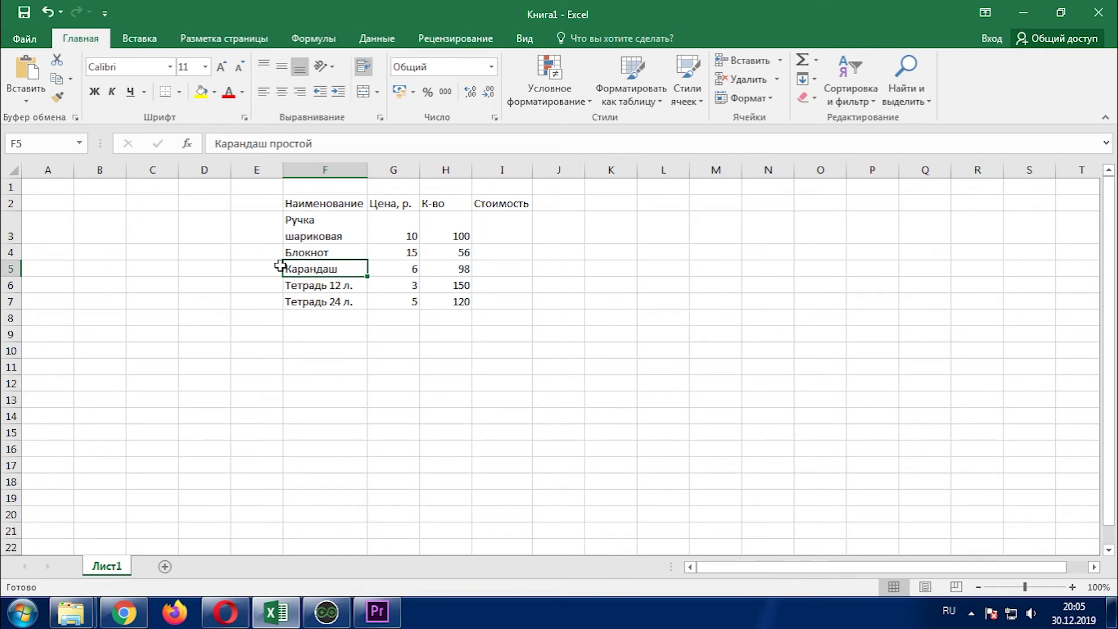
double_click(10, 277)
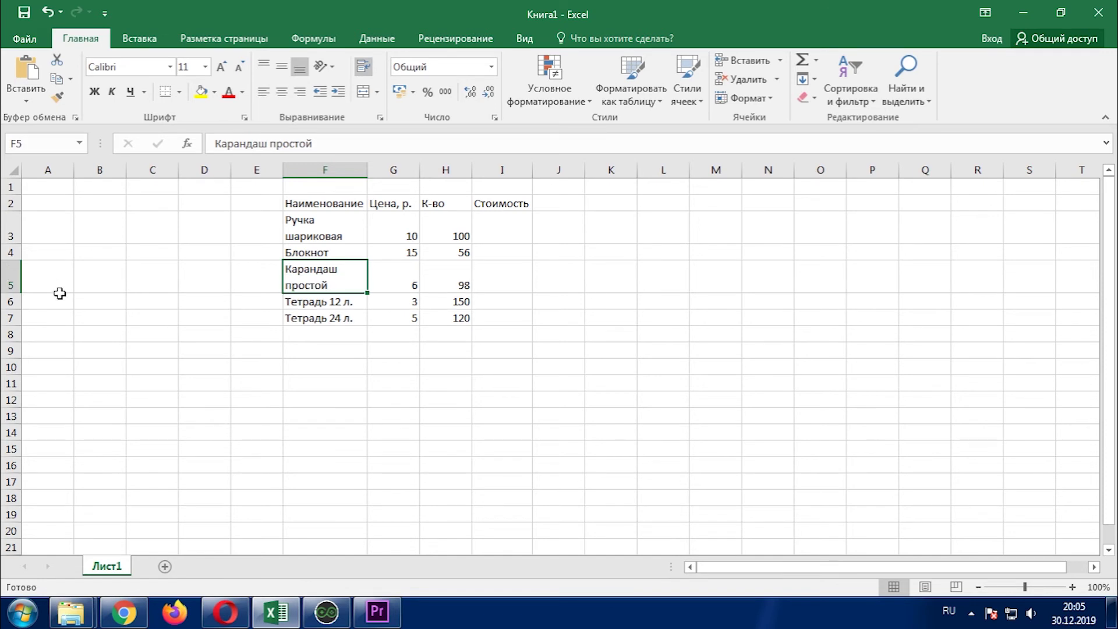
click(491, 394)
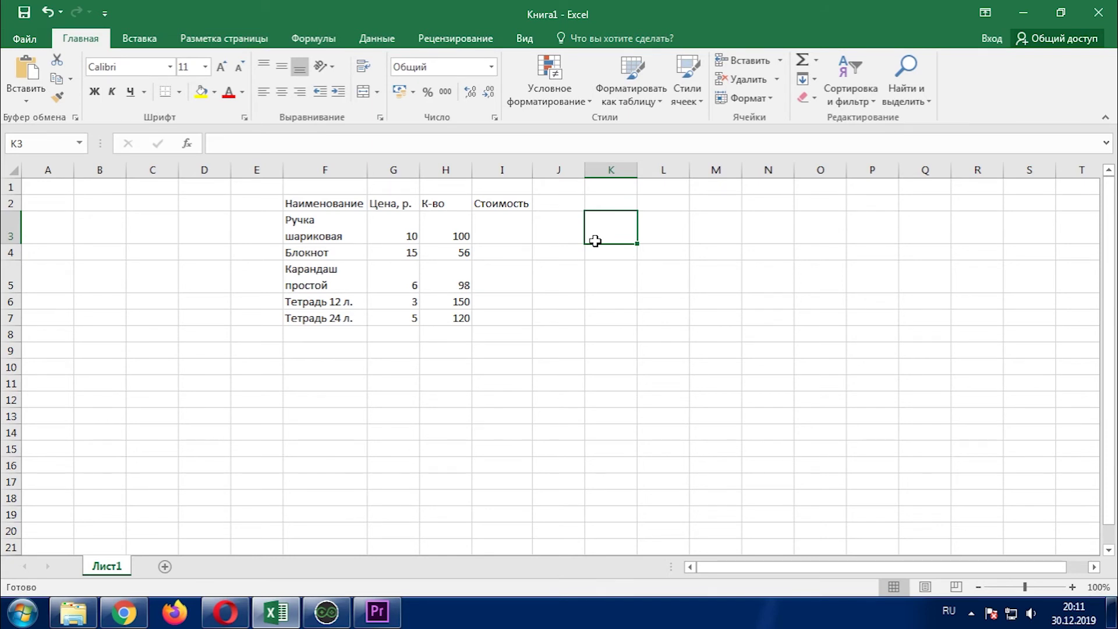
Enter the cost formula =G3*H3 in cell I3
click(509, 227)
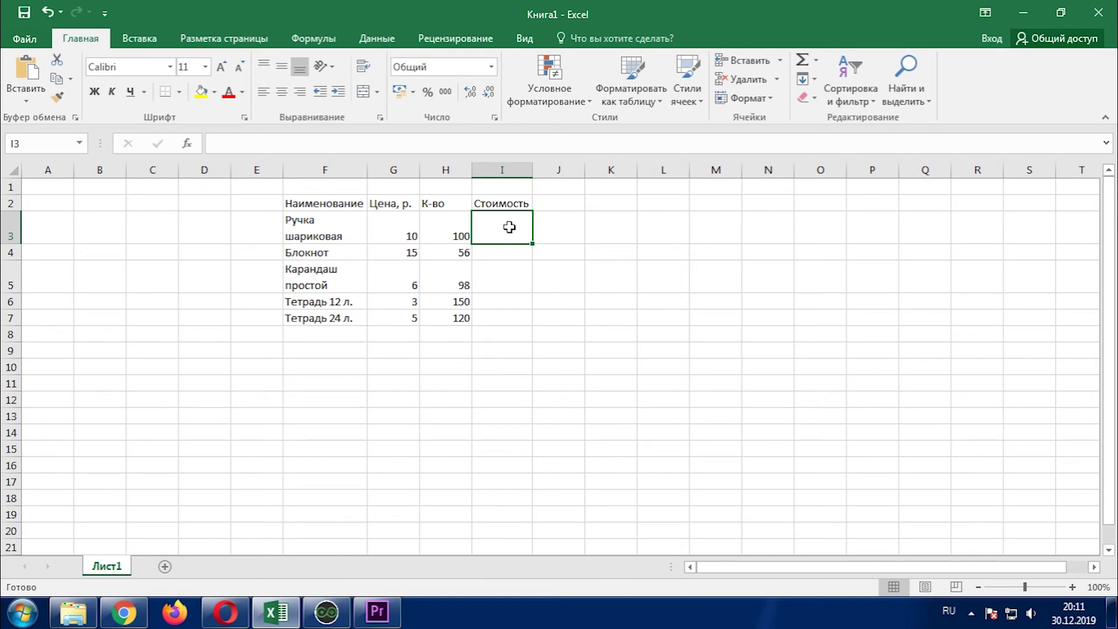
text(=)
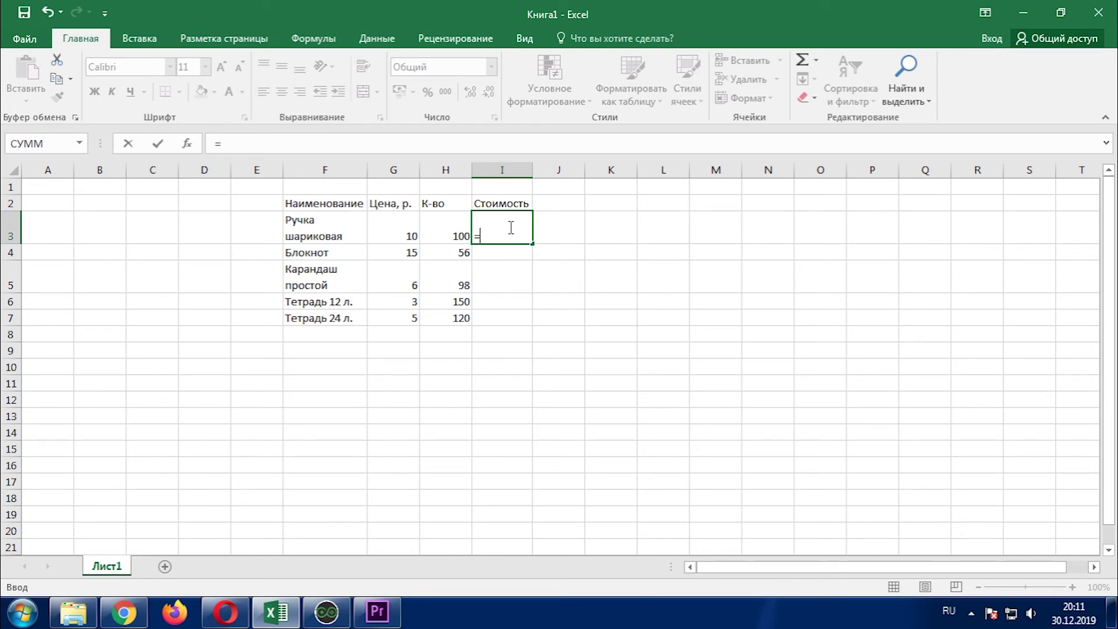
click(399, 223)
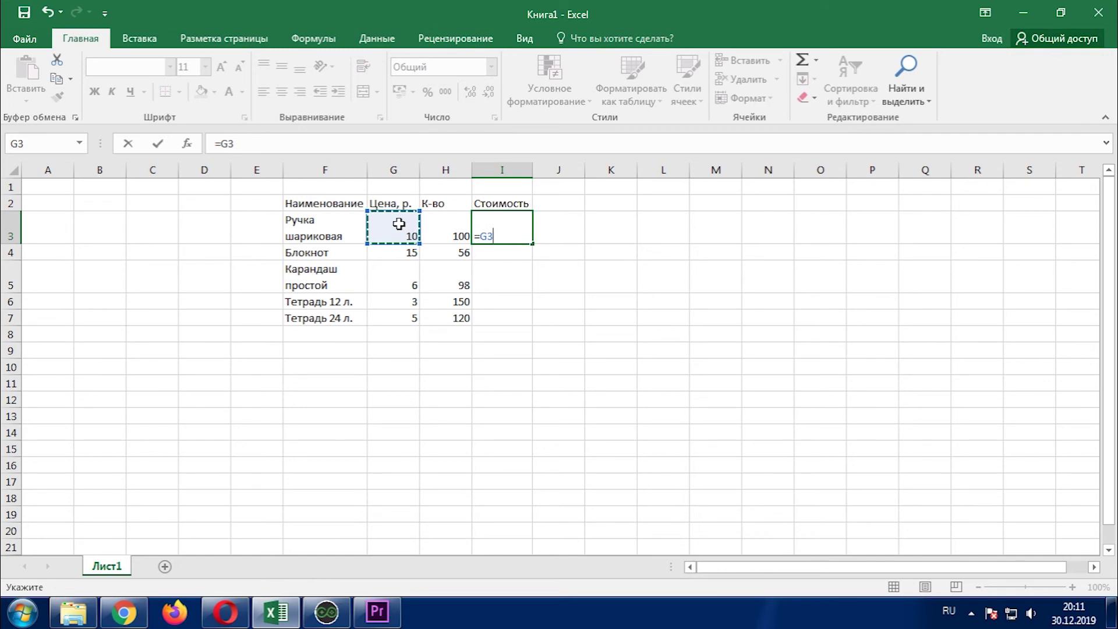
text(*)
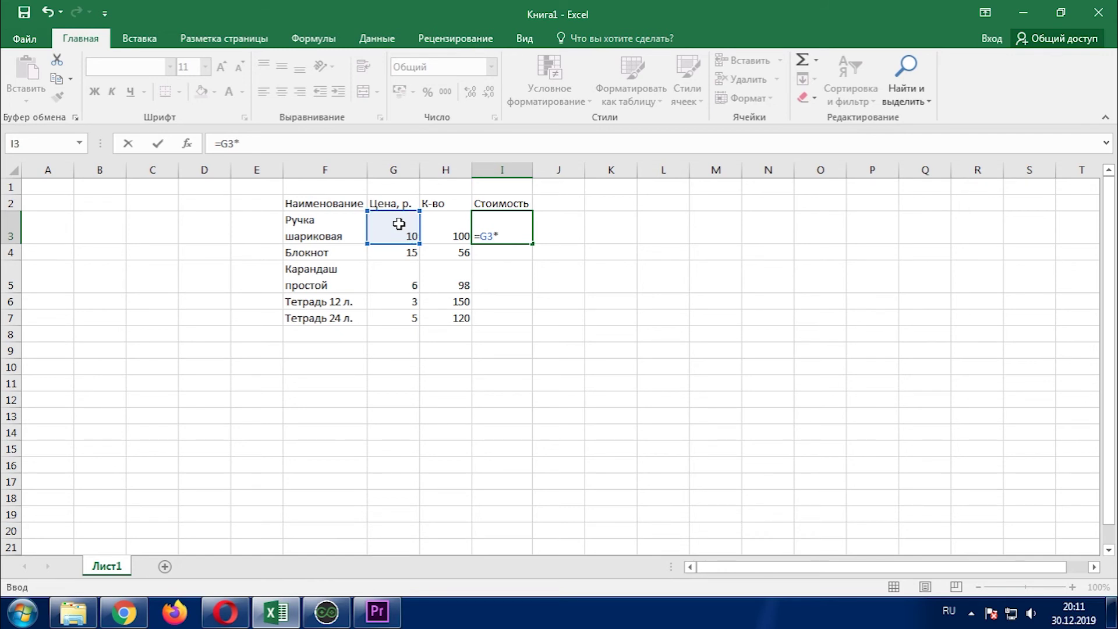
click(441, 232)
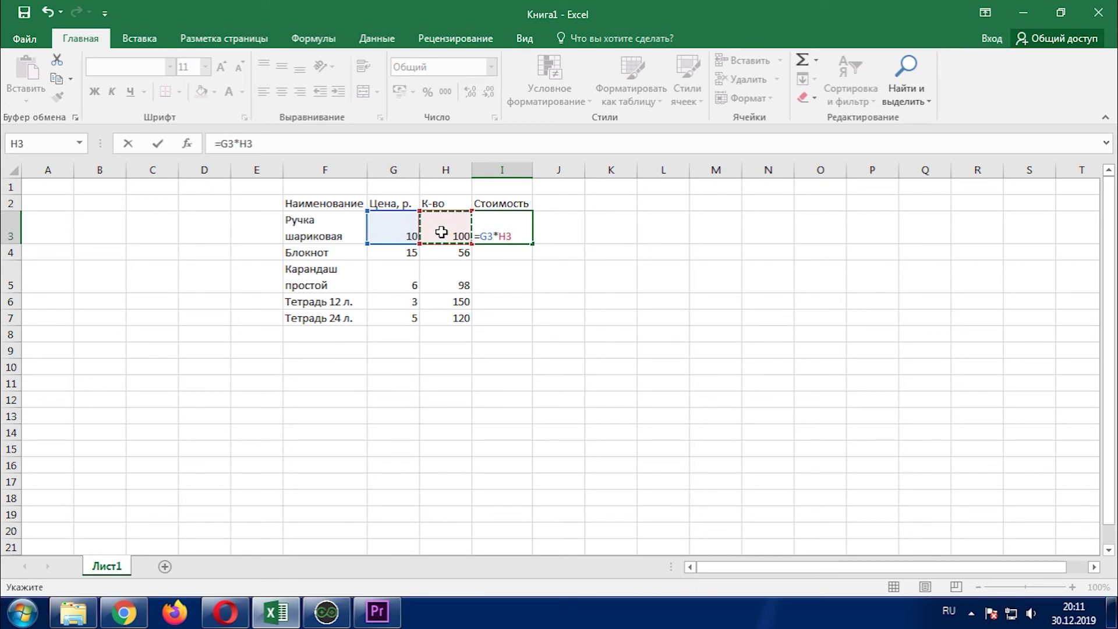
key(Return)
Fill the I3 formula down to I7, giving costs 1000, 840, 588, 450 and 600
click(497, 231)
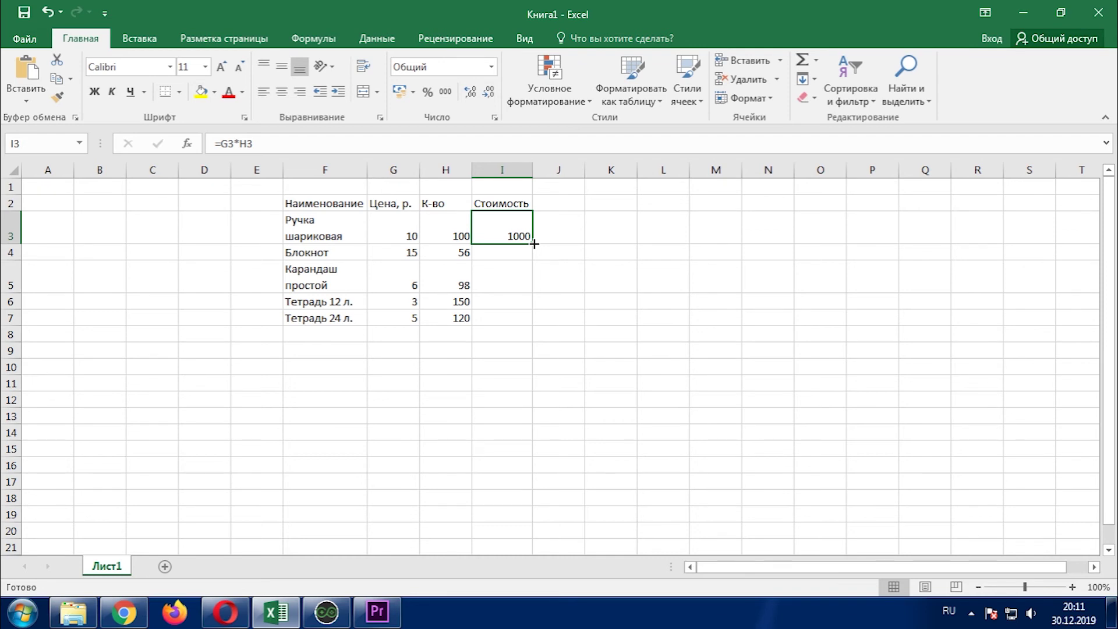
drag(534, 244, 524, 327)
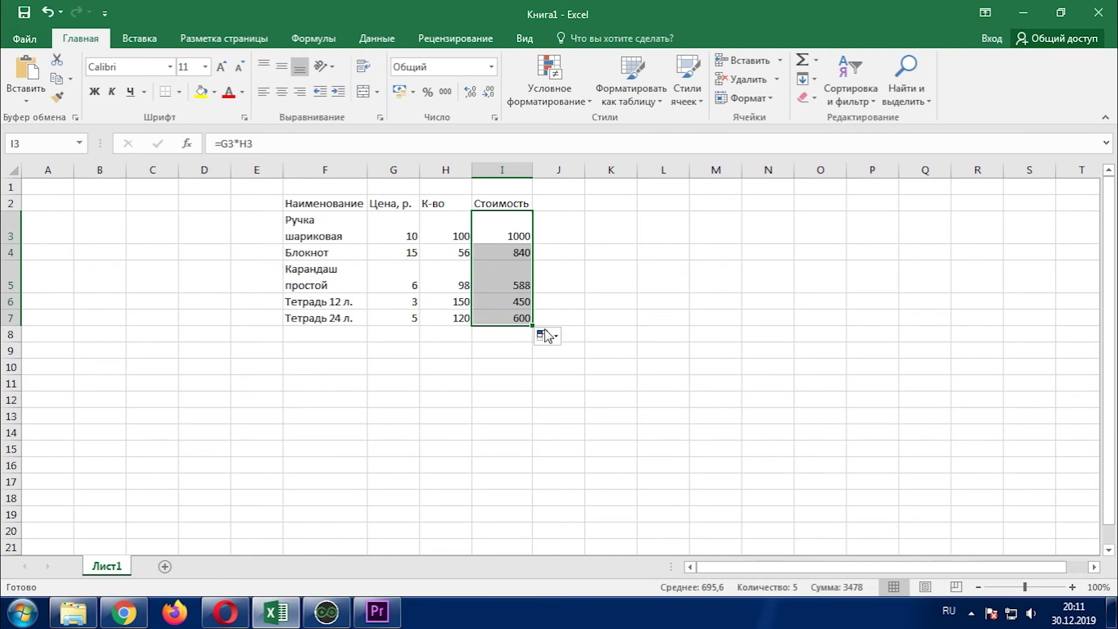
click(551, 320)
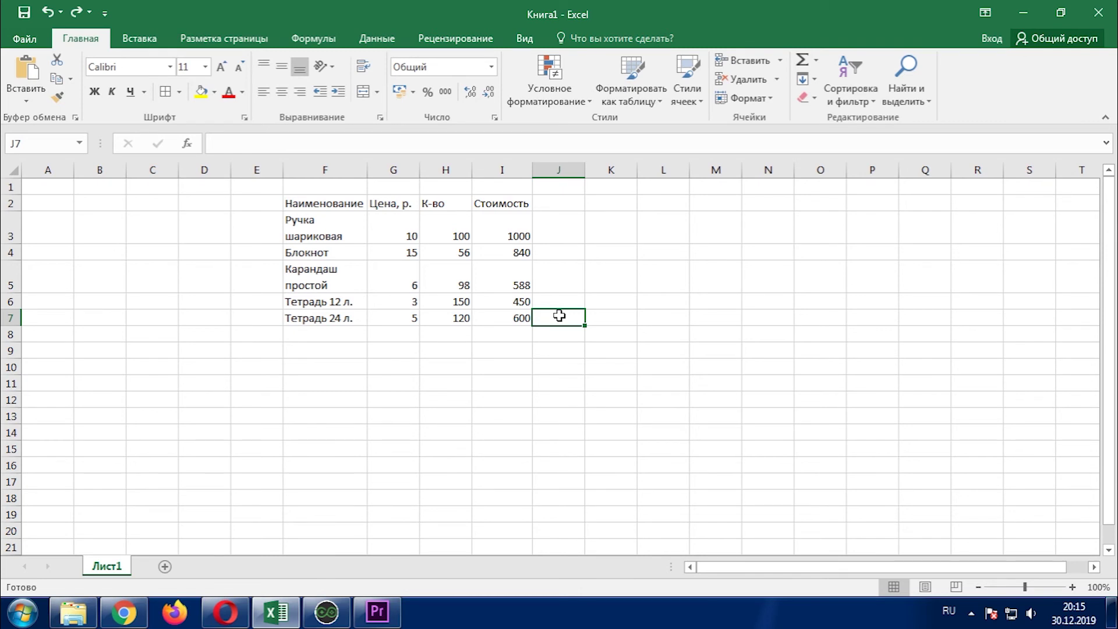
Apply All Borders to F2:I7 so every product table cell has a thin outline
drag(297, 205, 494, 317)
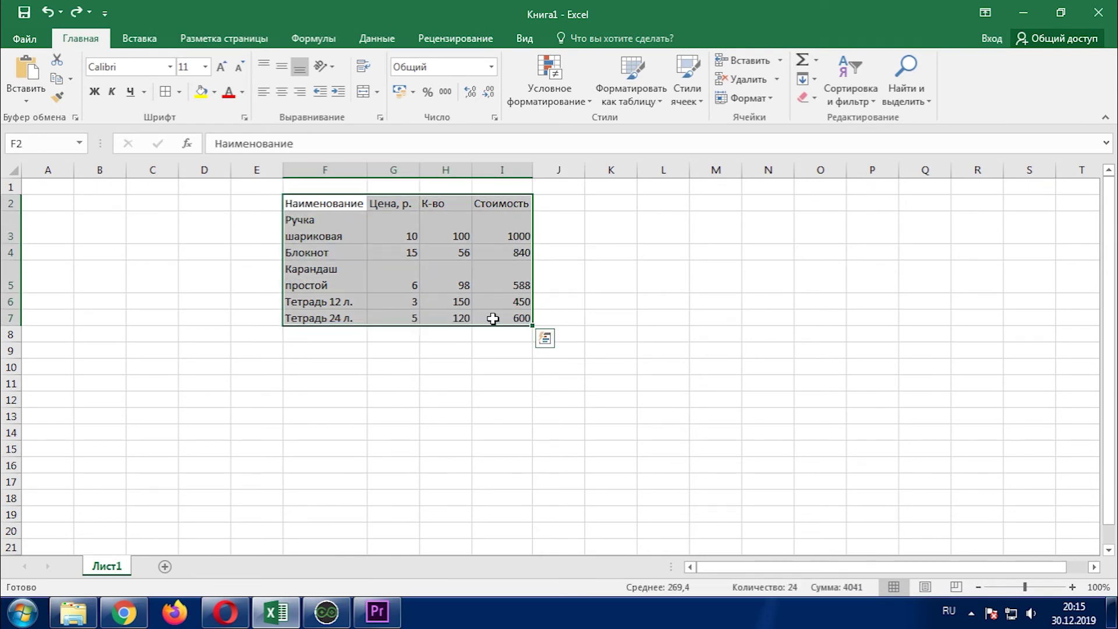
click(179, 92)
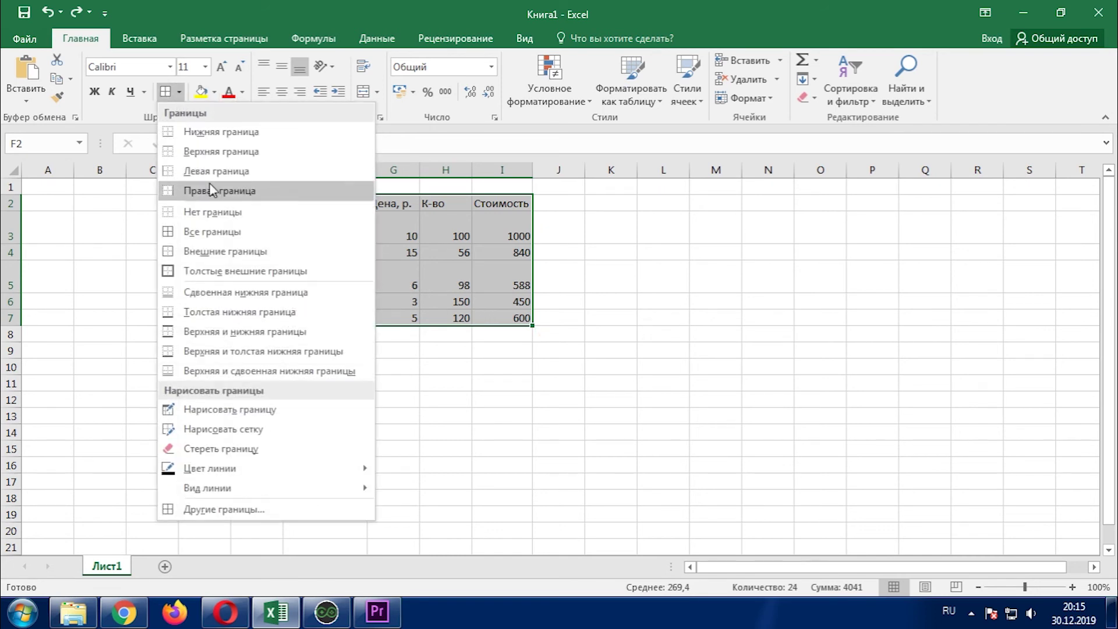
click(246, 238)
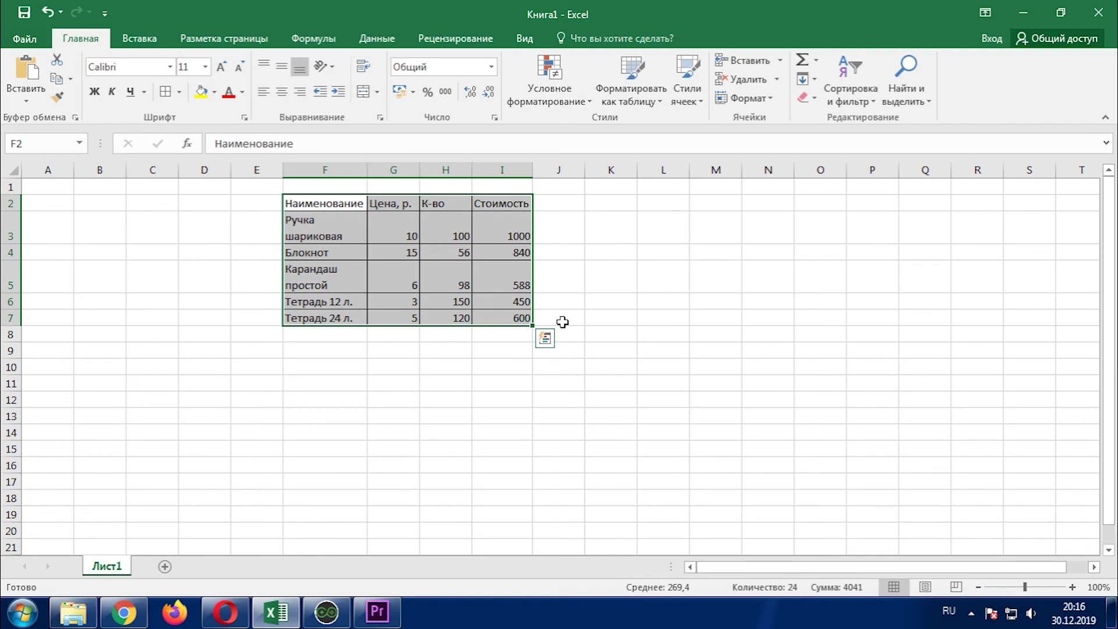
click(561, 322)
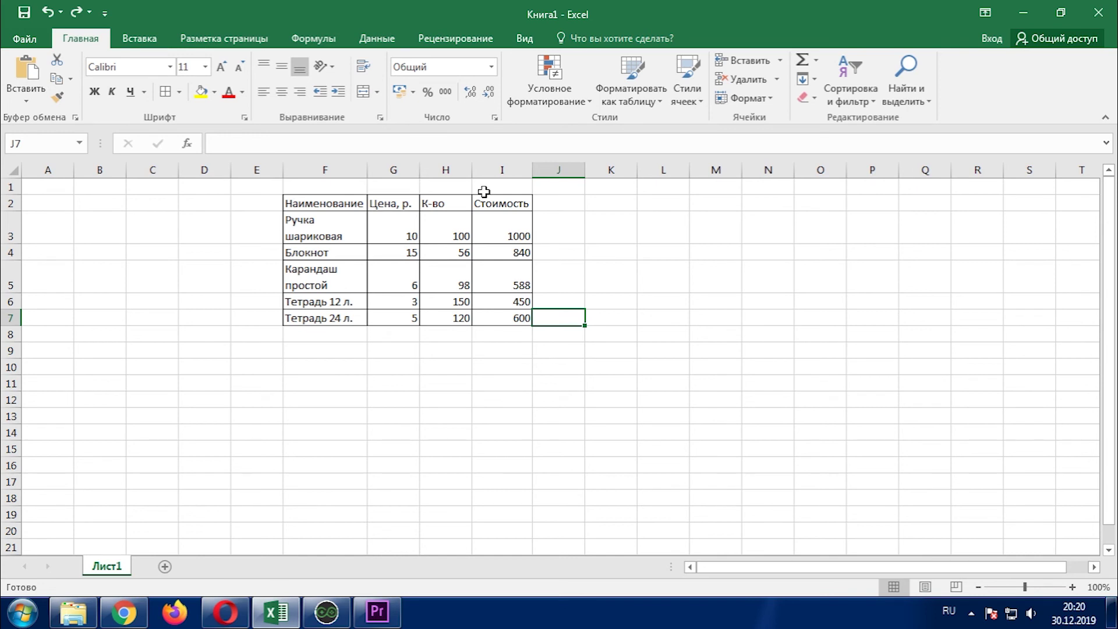
click(337, 201)
Make header row F2:I2 bold Algerian and AutoFit columns F, I and G to their headers
drag(337, 201, 488, 207)
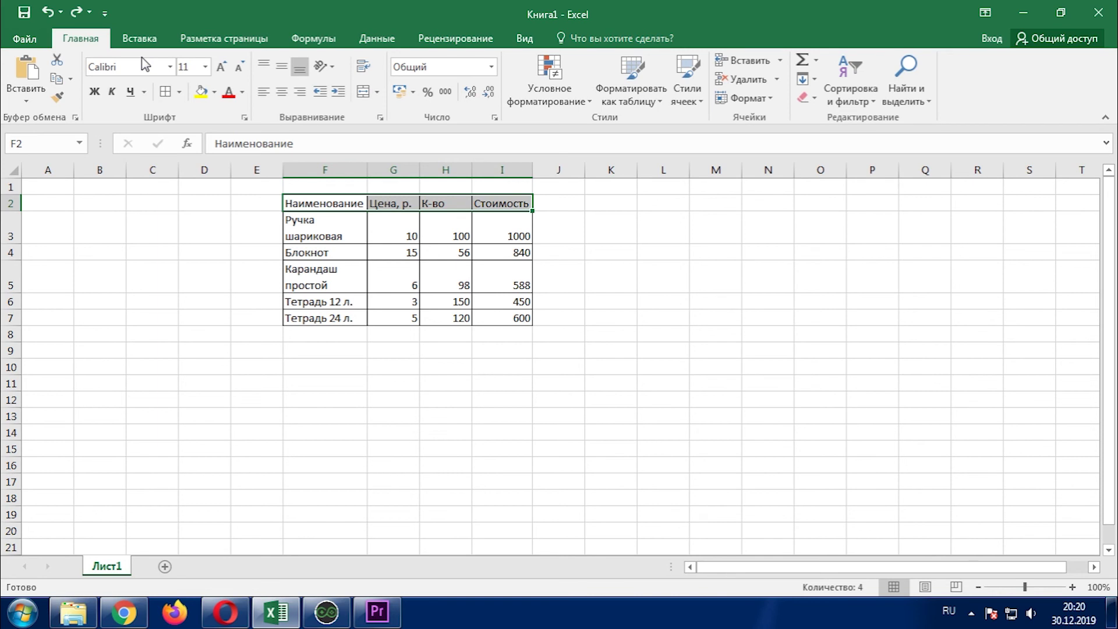
click(171, 67)
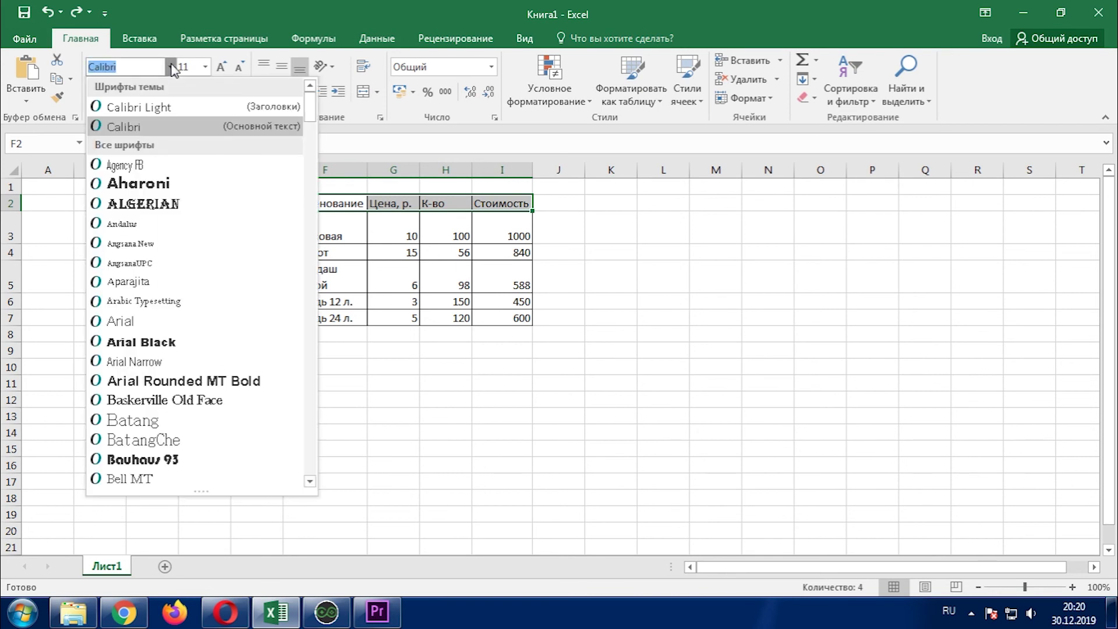
click(155, 205)
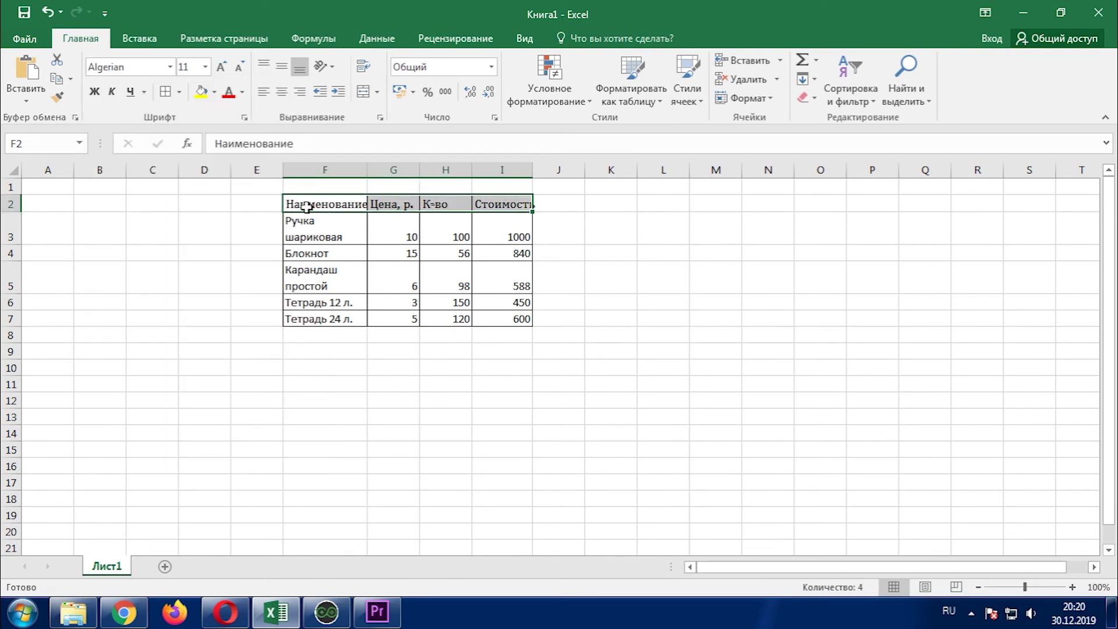
double_click(368, 170)
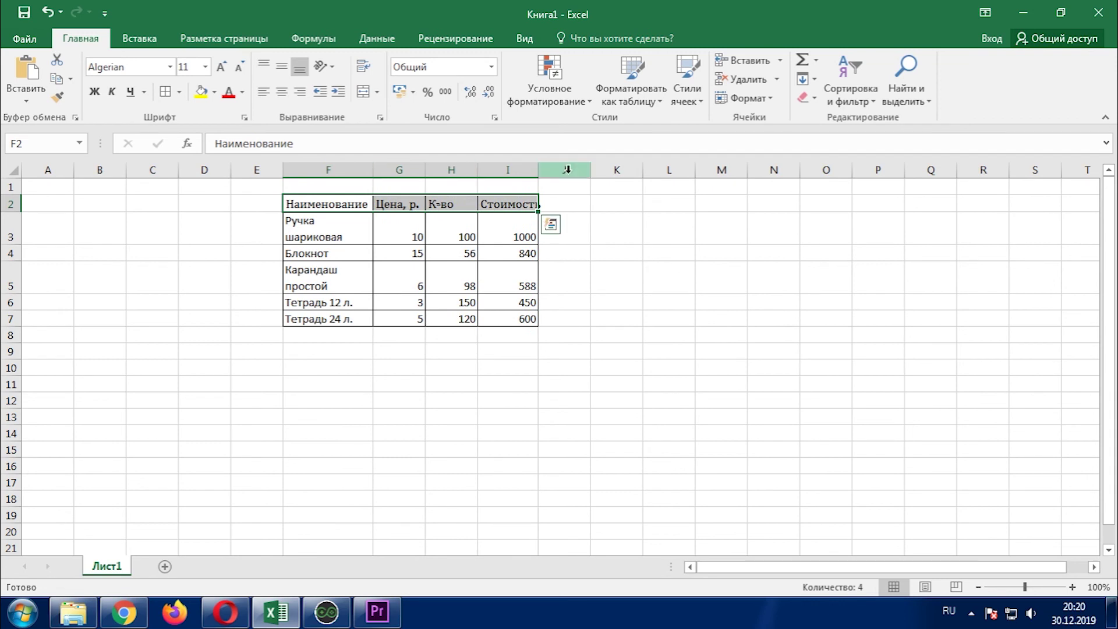
double_click(538, 170)
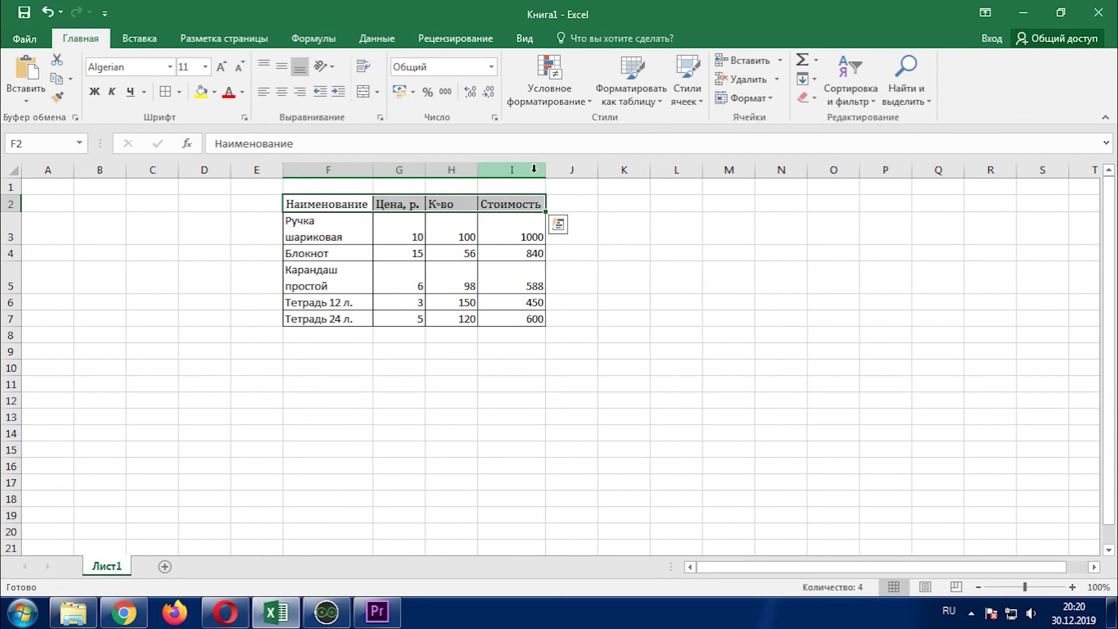
click(94, 93)
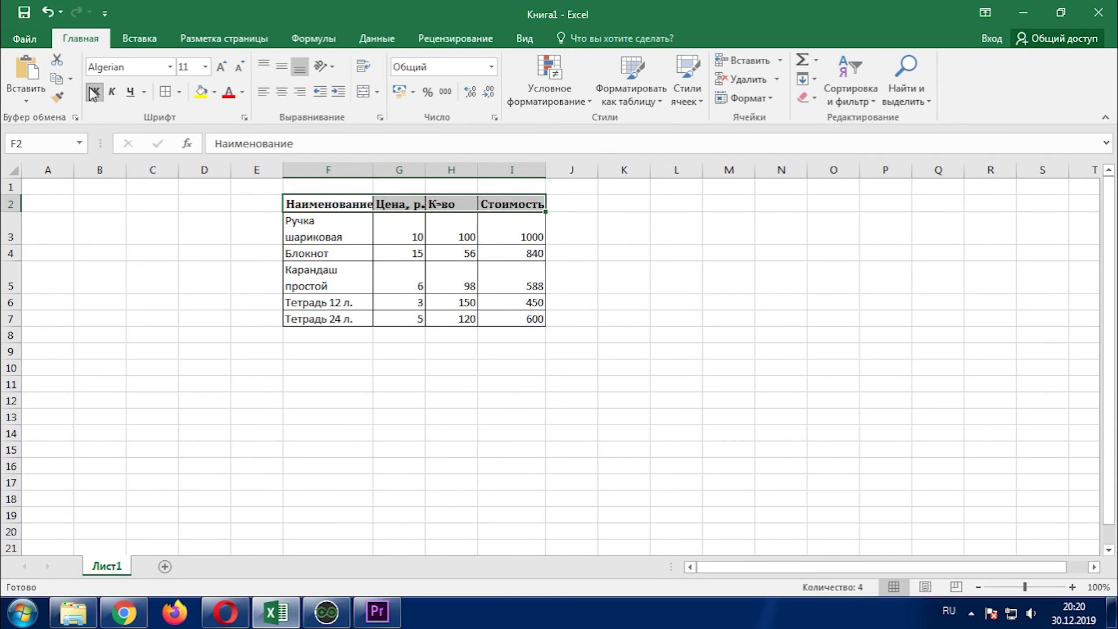
double_click(425, 170)
click(485, 289)
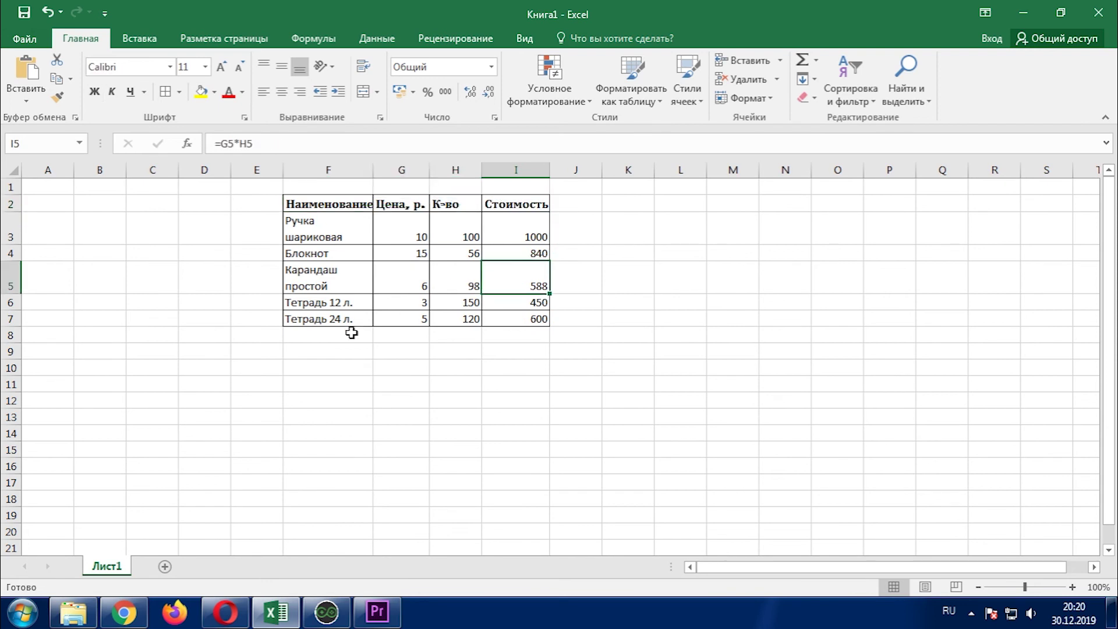
Widen column F and set product names F3:F7 in Calibri Light
double_click(373, 169)
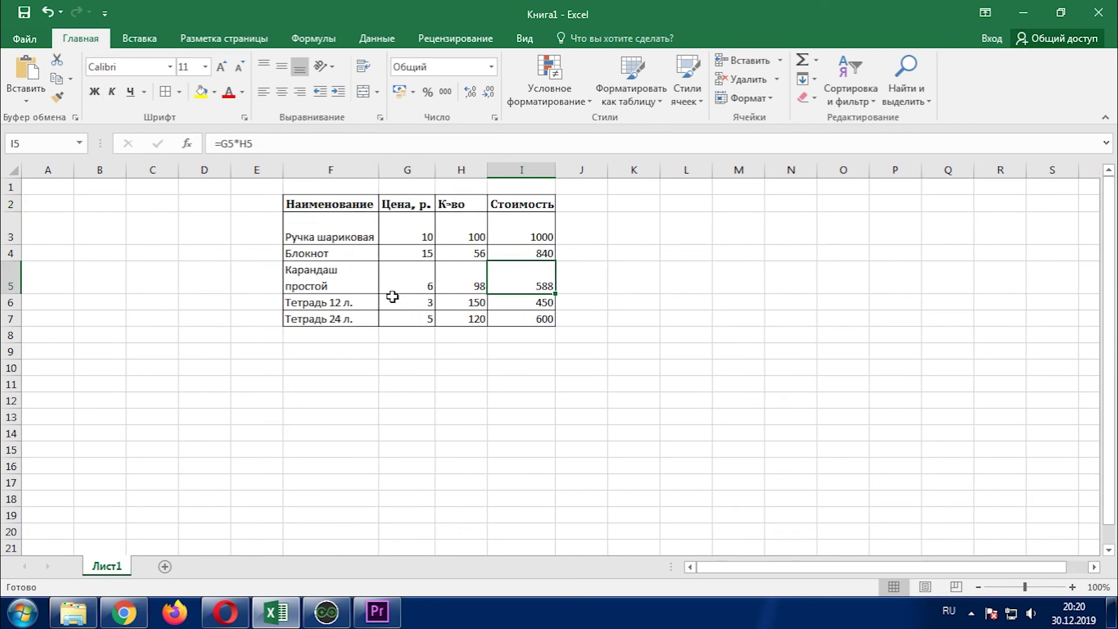
drag(332, 237, 326, 317)
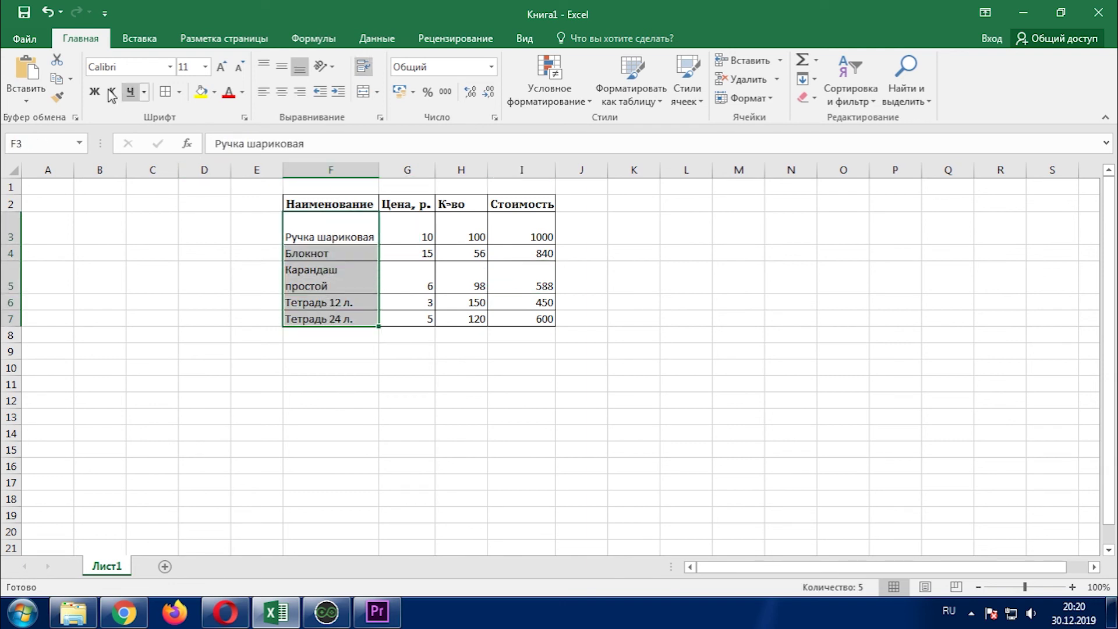
click(170, 66)
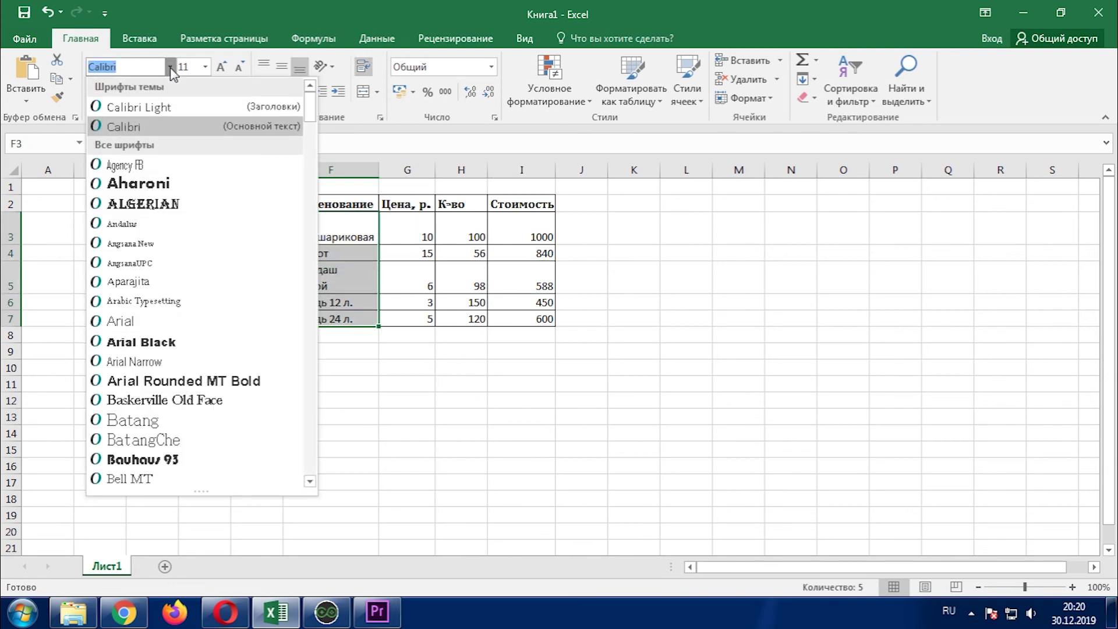
click(160, 109)
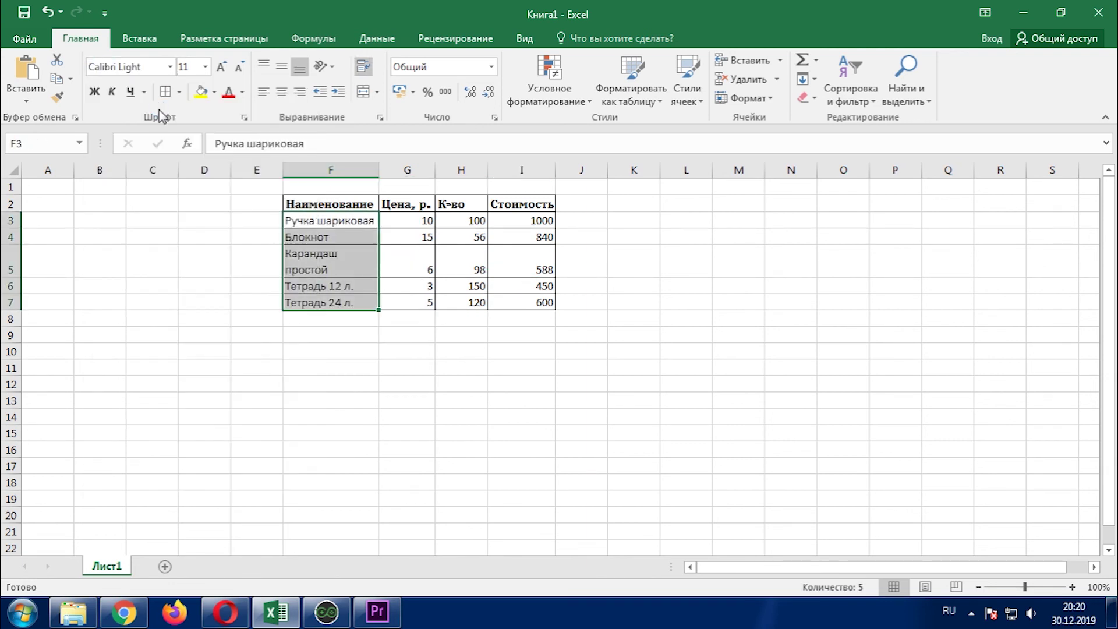
click(469, 337)
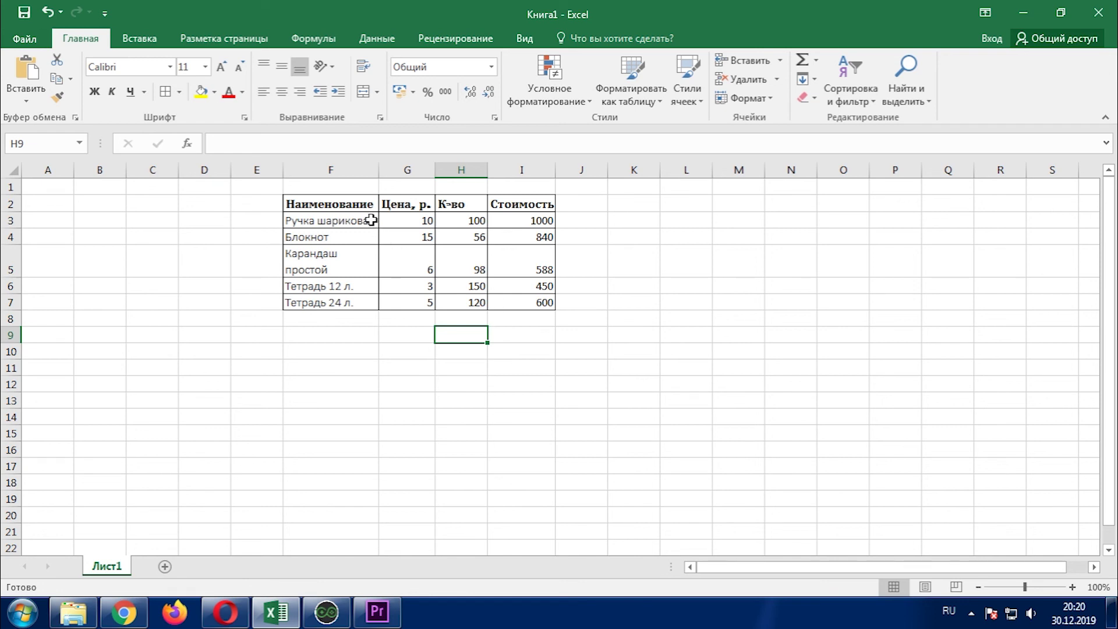
Centre the header row F2:I2 and the product names F3:F7 horizontally
drag(367, 202, 500, 202)
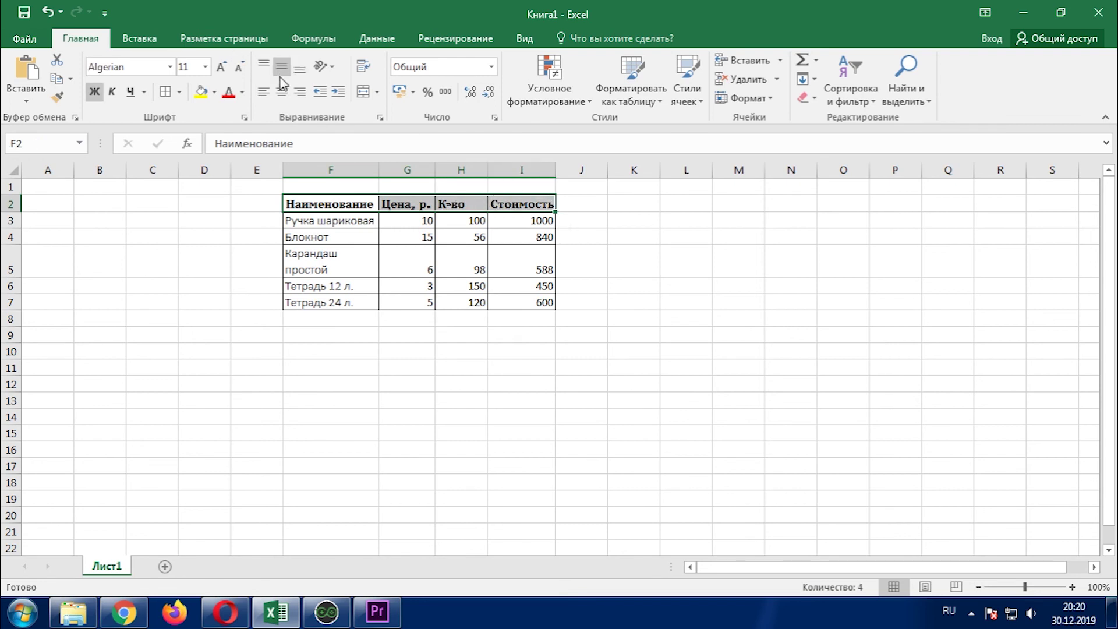
click(282, 92)
click(340, 254)
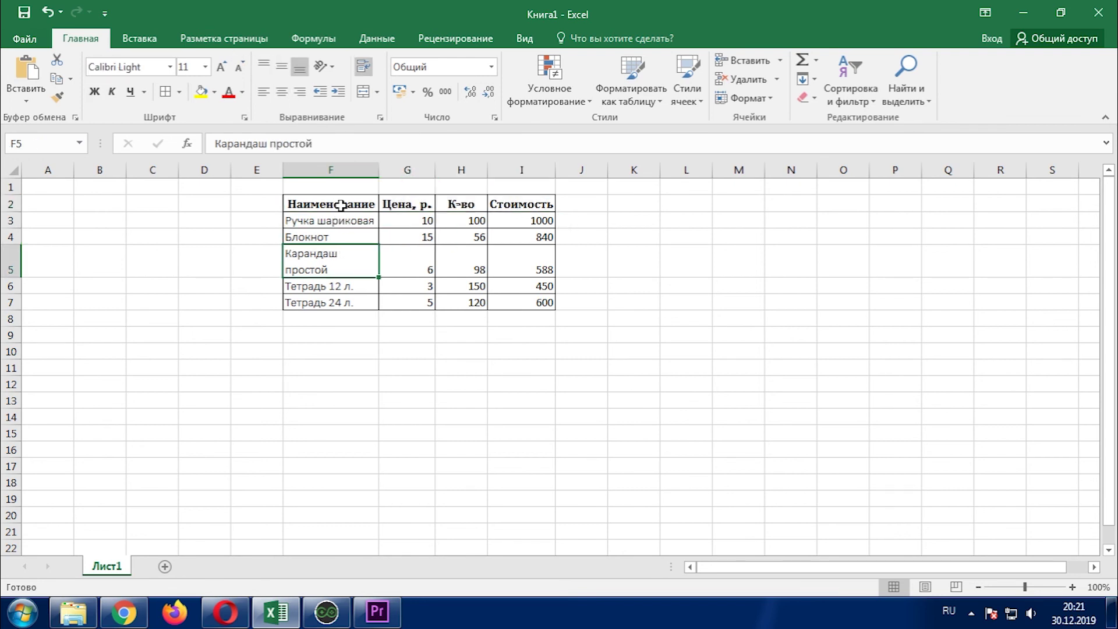
drag(331, 216, 329, 300)
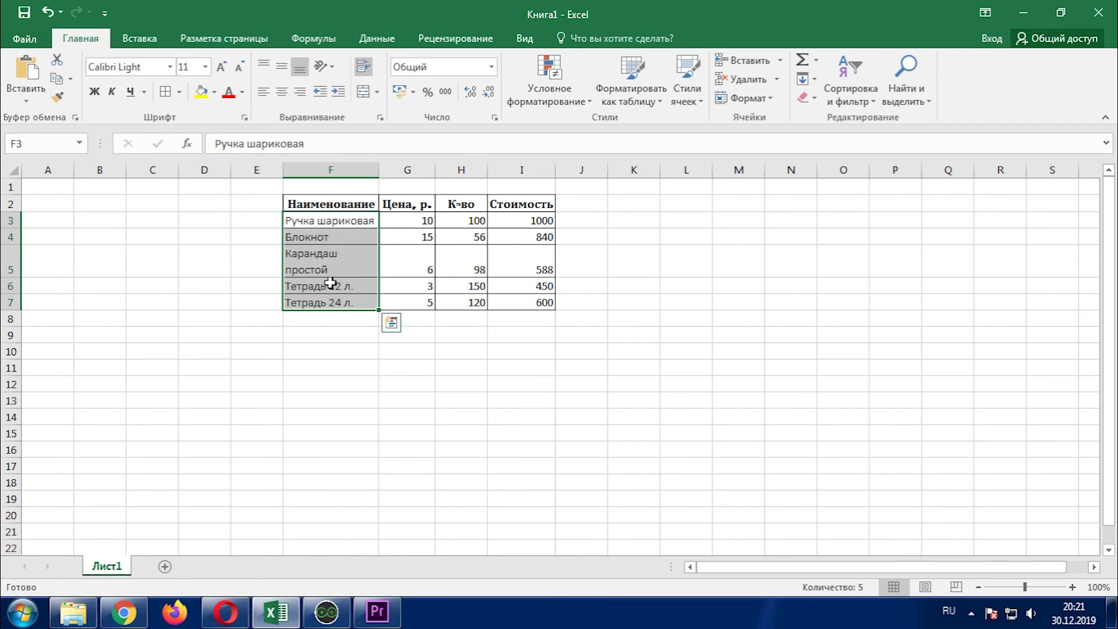
click(281, 92)
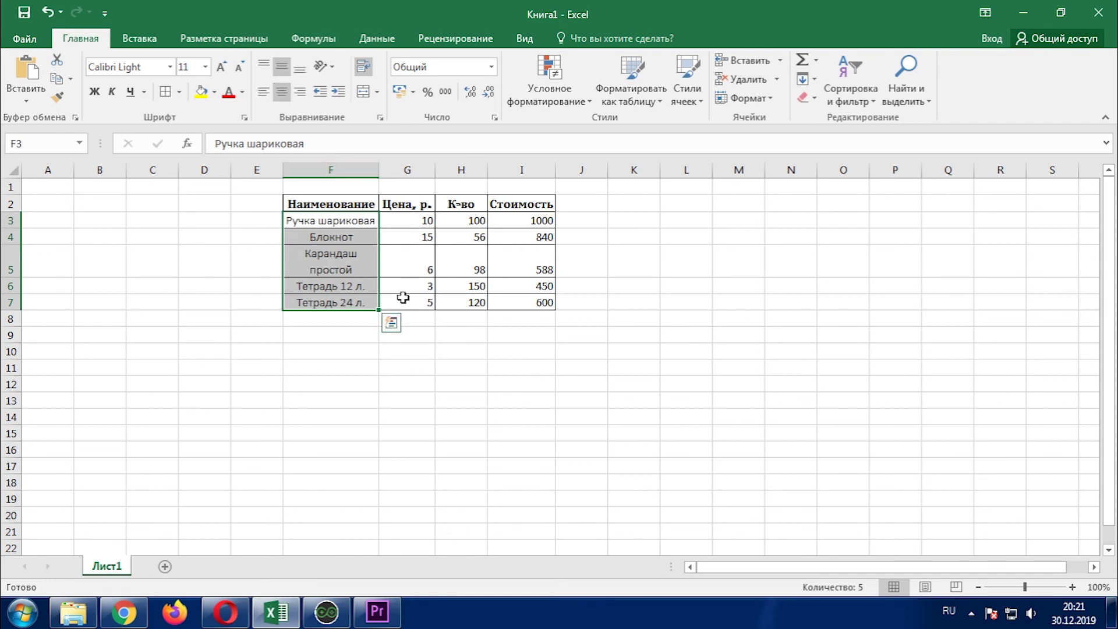
click(383, 396)
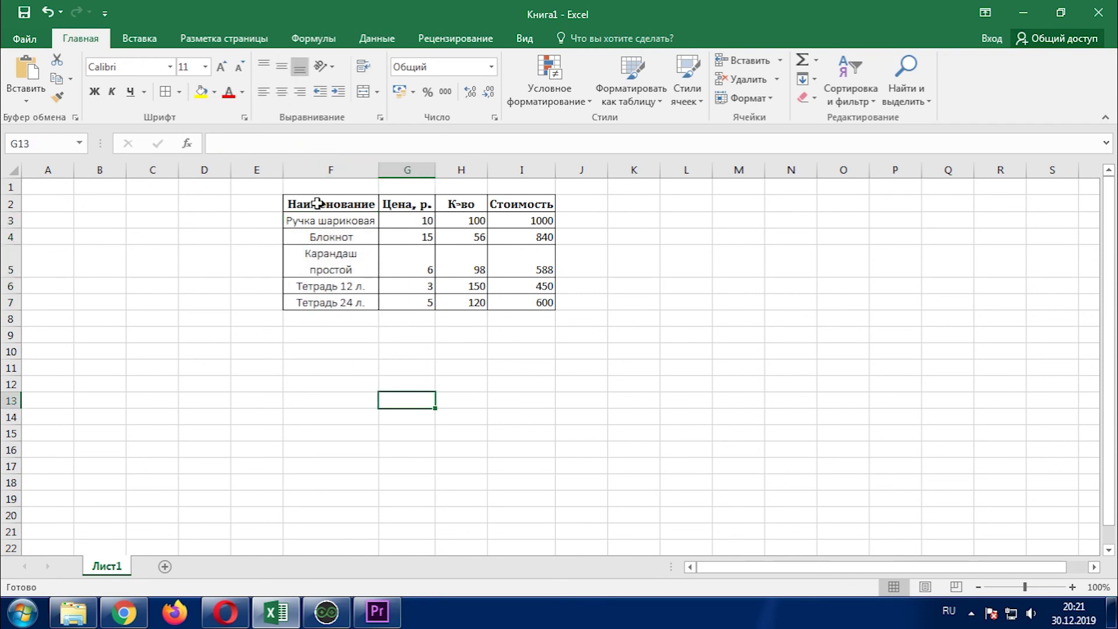
Add a thick outside border around the whole table F2:I7
drag(306, 204, 519, 295)
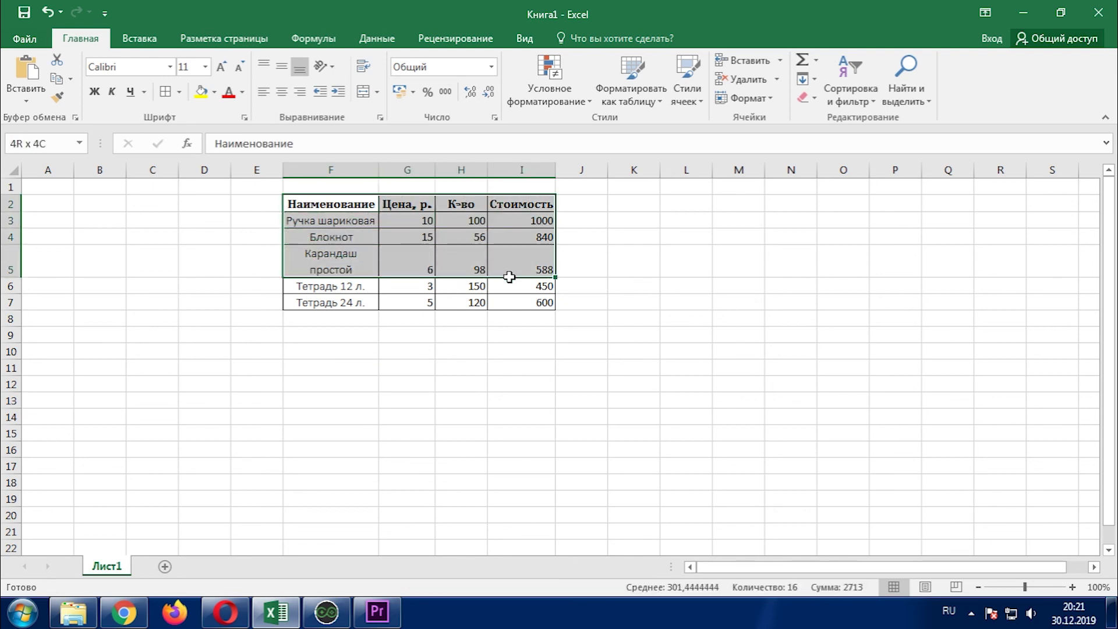
click(179, 92)
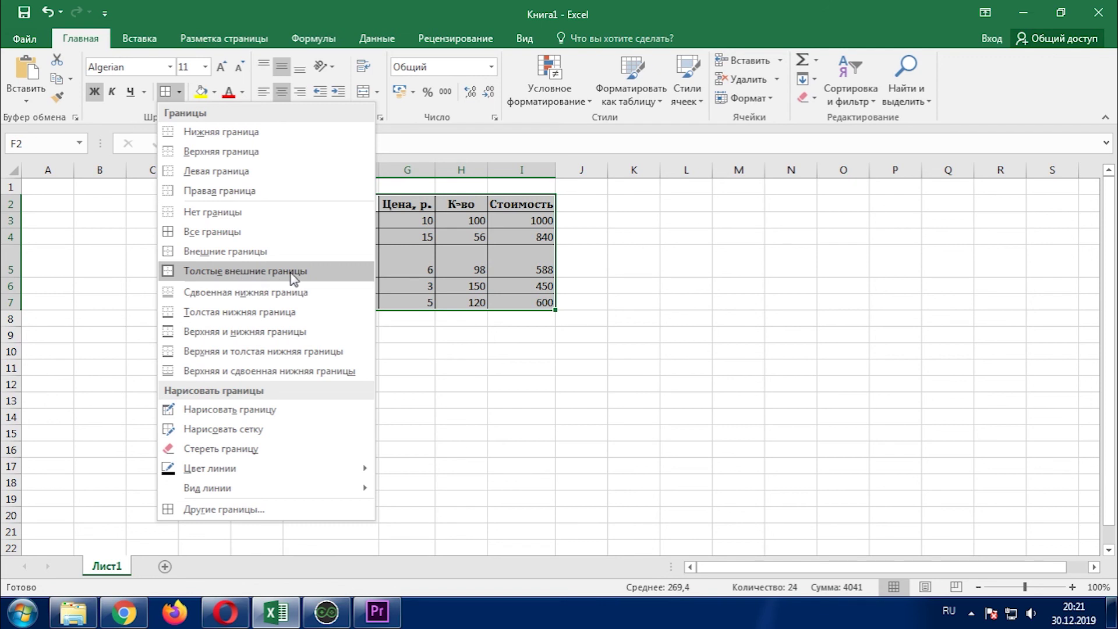
click(294, 272)
click(459, 354)
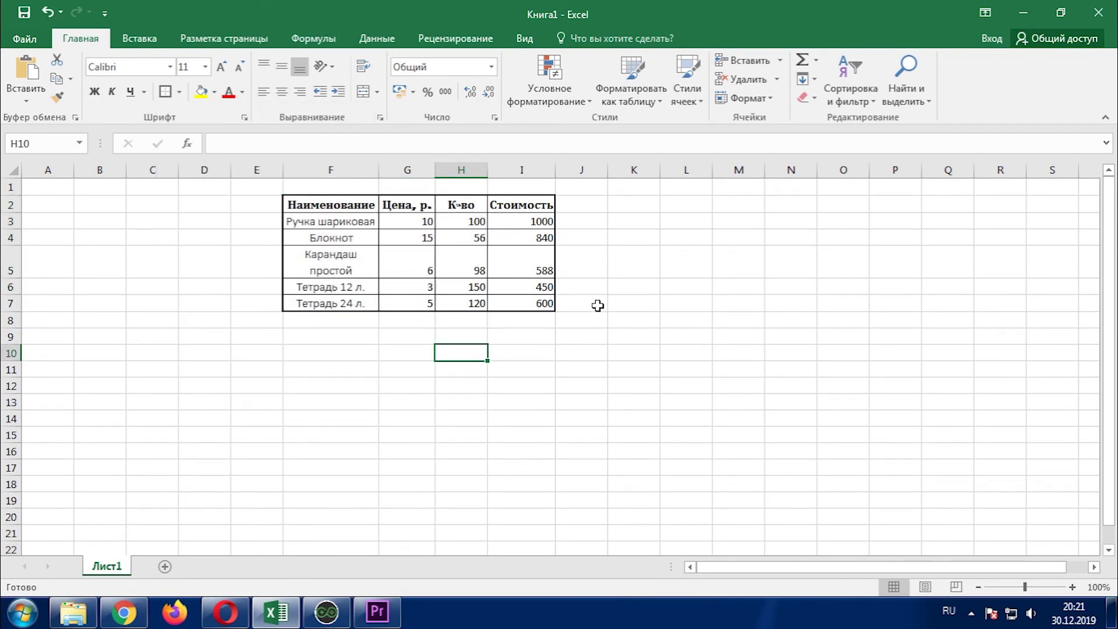
click(597, 303)
Centre the prices, quantities and costs G3:I7 both vertically and horizontally
drag(429, 221, 545, 304)
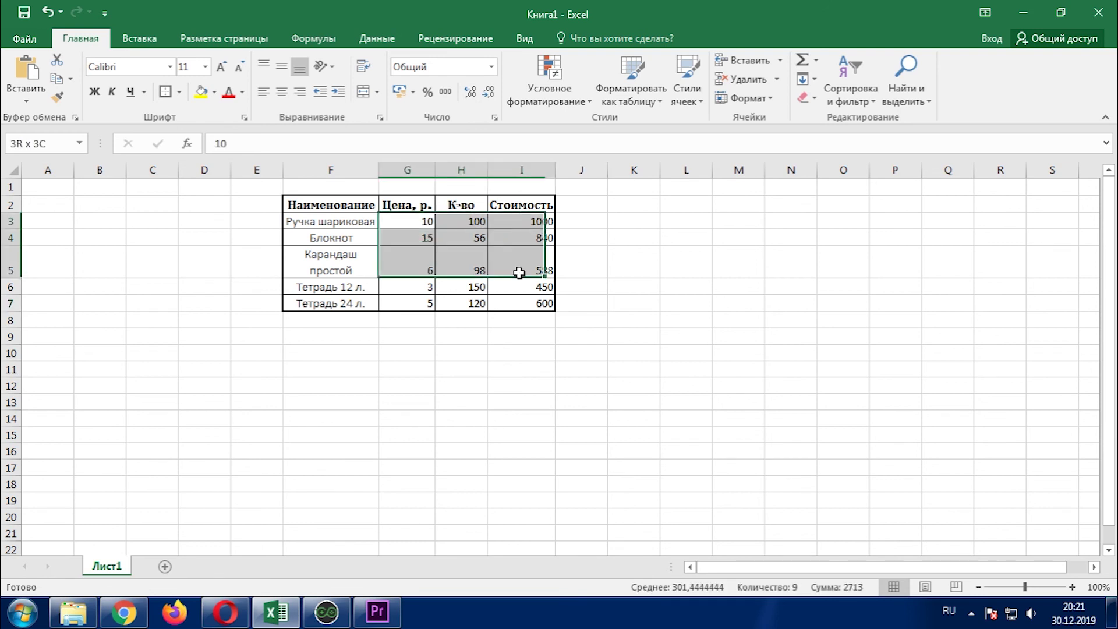
click(282, 66)
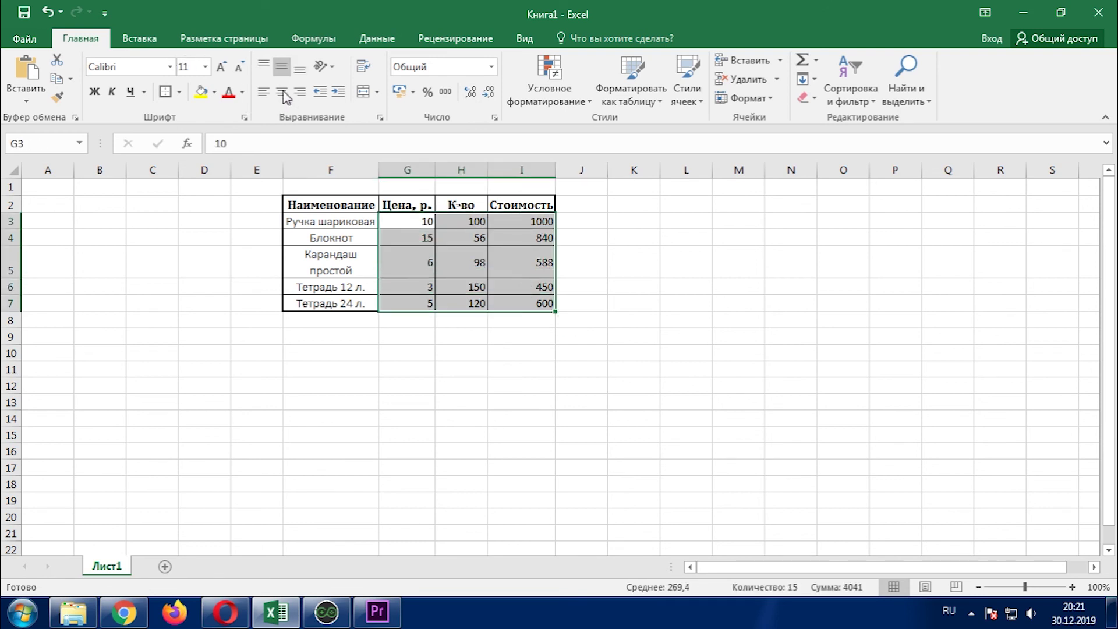
click(282, 92)
click(591, 304)
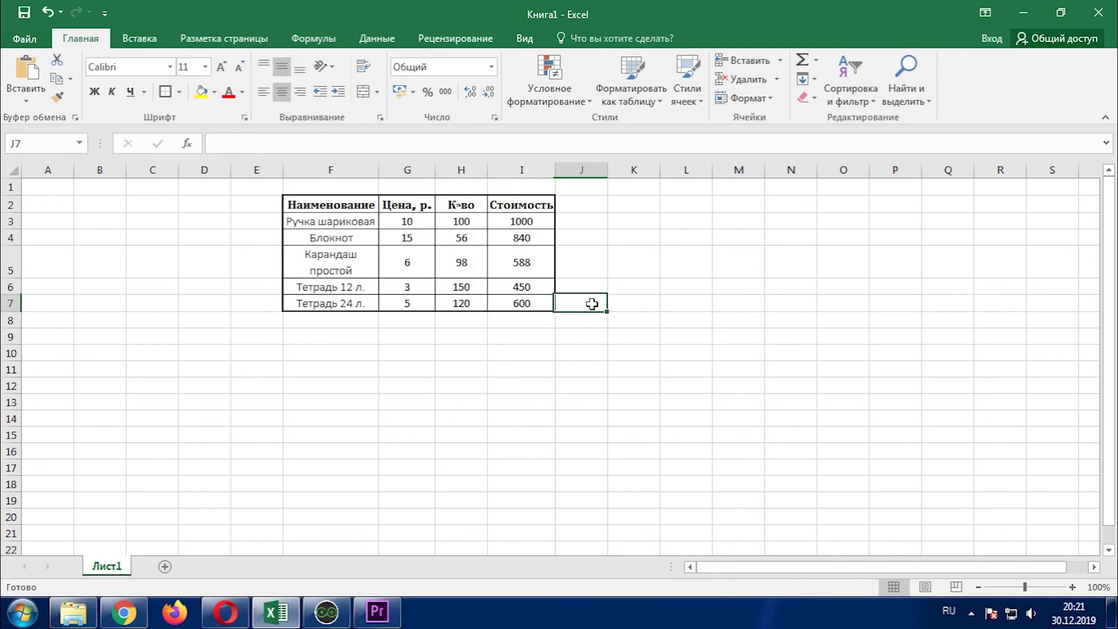
click(643, 305)
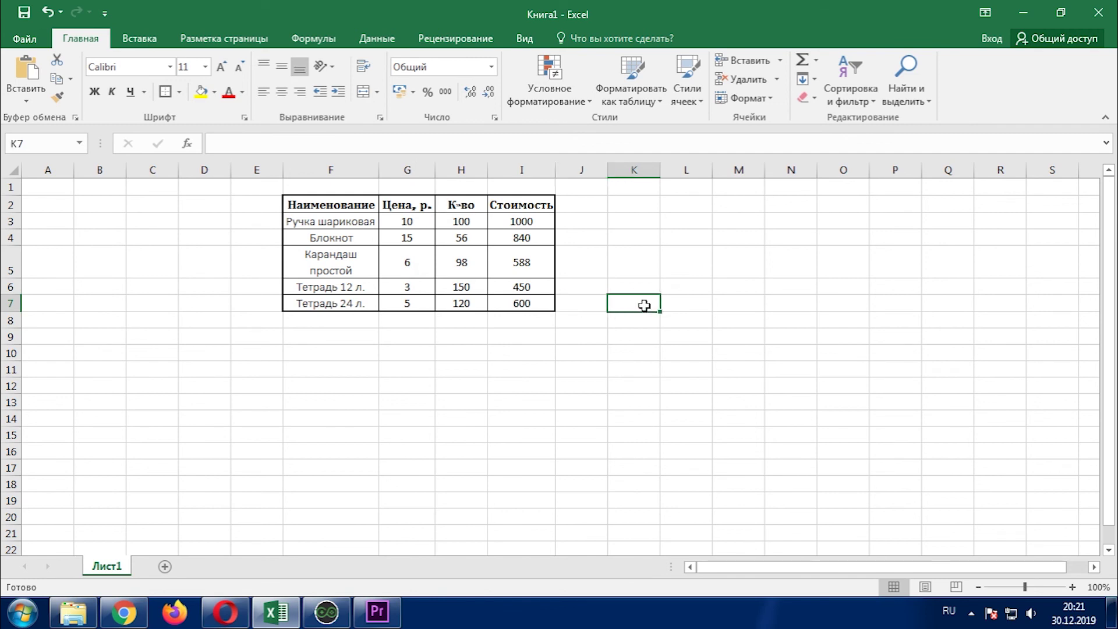